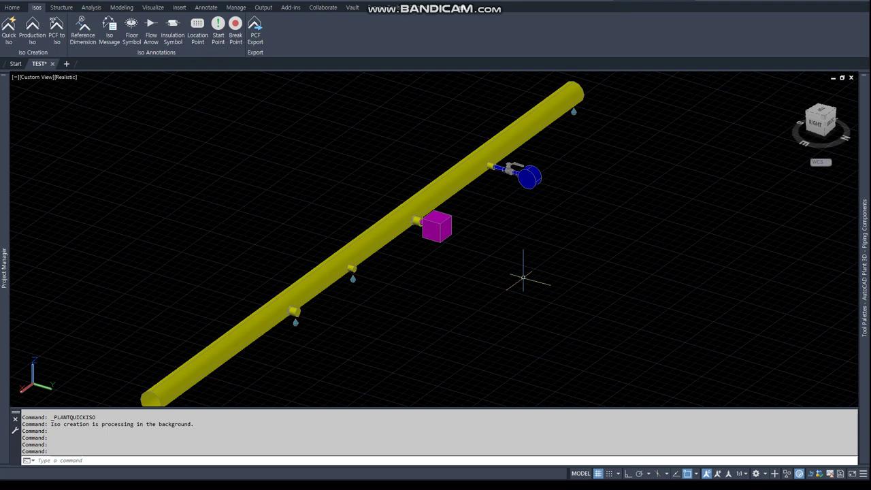
Inspect the lower thermowell boss (100x20) in the Properties palette
scroll(409, 285, up, 1)
click(279, 333)
key(Escape)
click(342, 279)
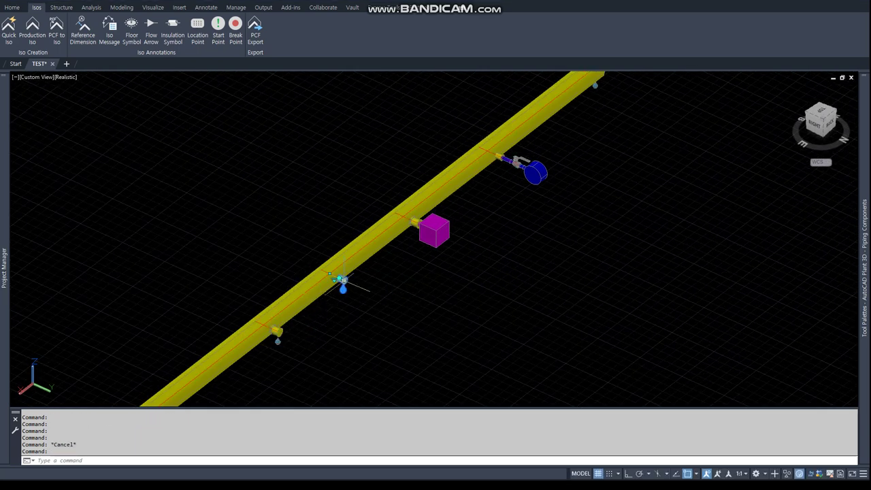
key(Escape)
click(278, 332)
right_click(281, 332)
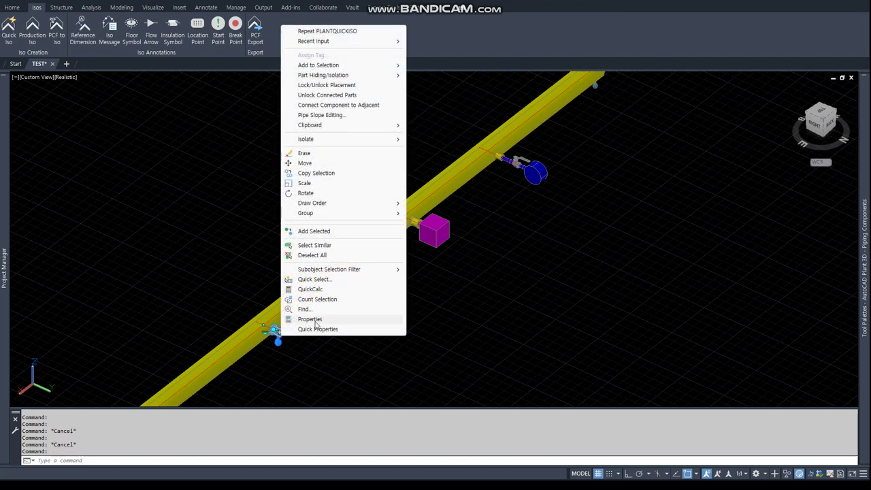
click(311, 320)
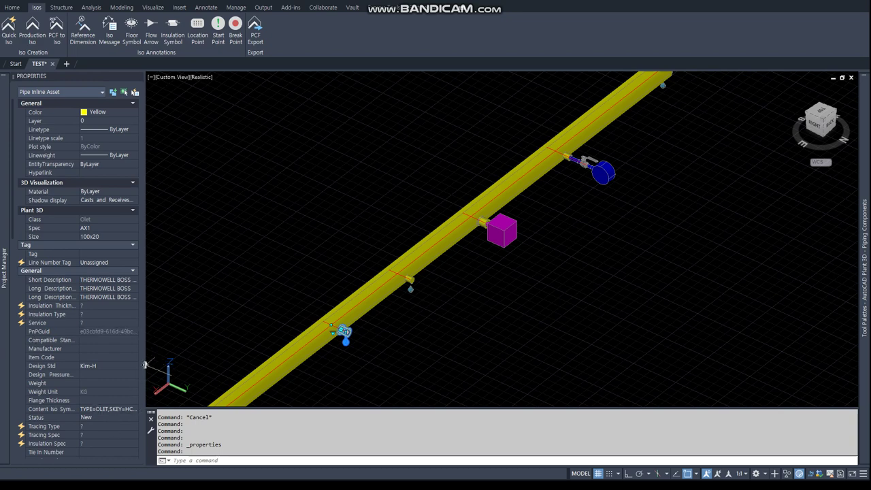
drag(146, 365, 162, 388)
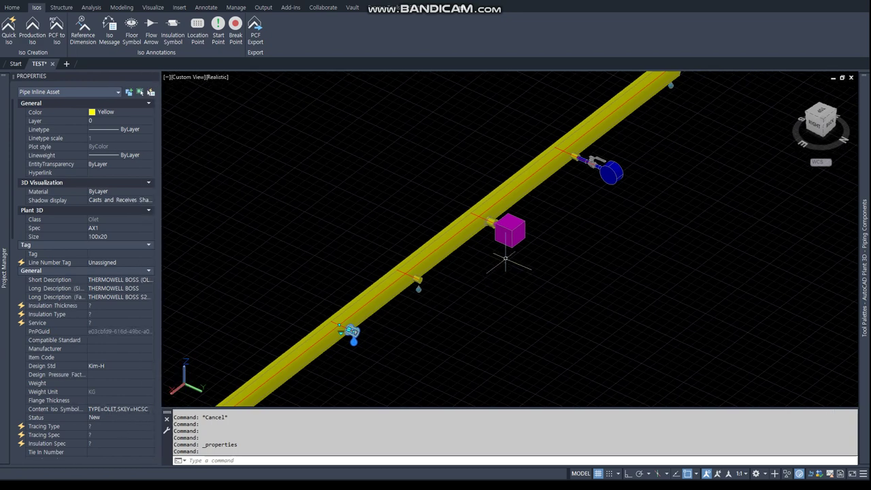
key(Escape)
Check the thermowell beside the magenta box and the sockolet near the blue valve
click(489, 223)
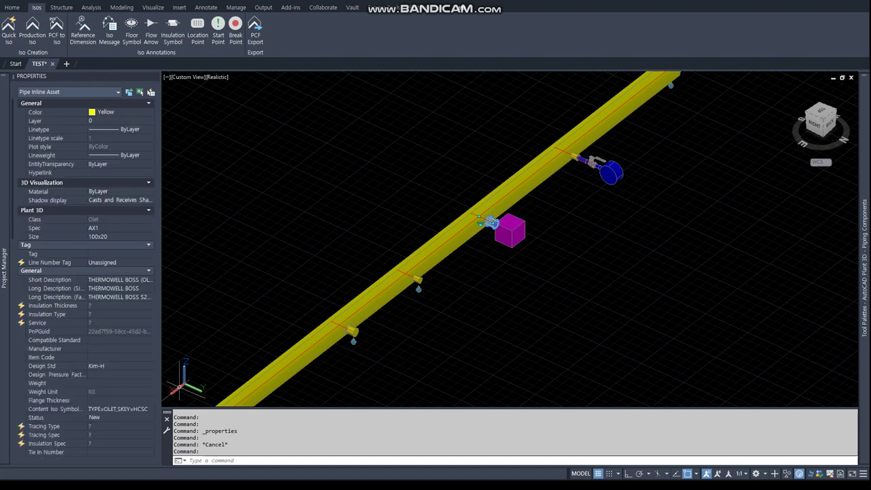
key(Escape)
key(Escape)
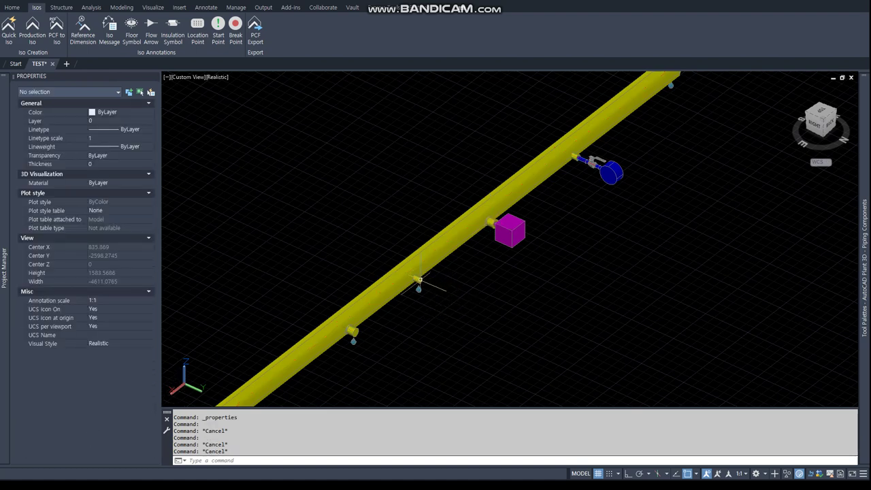
click(419, 280)
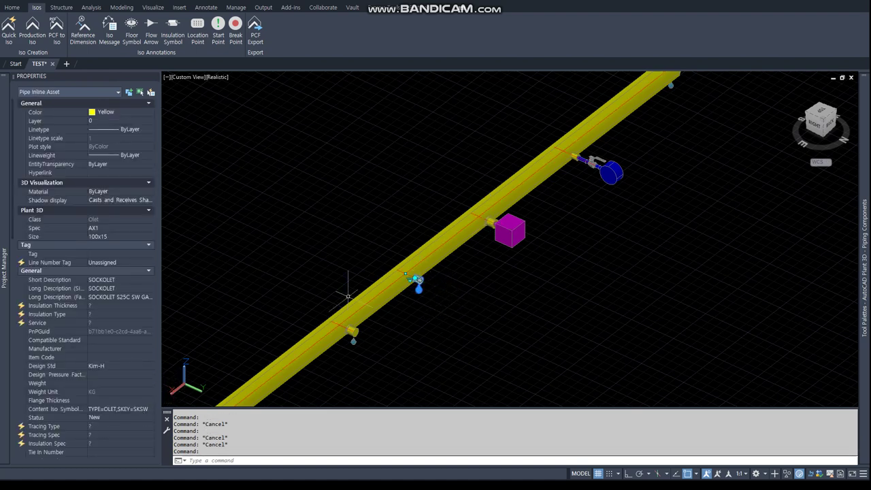
key(Escape)
click(417, 279)
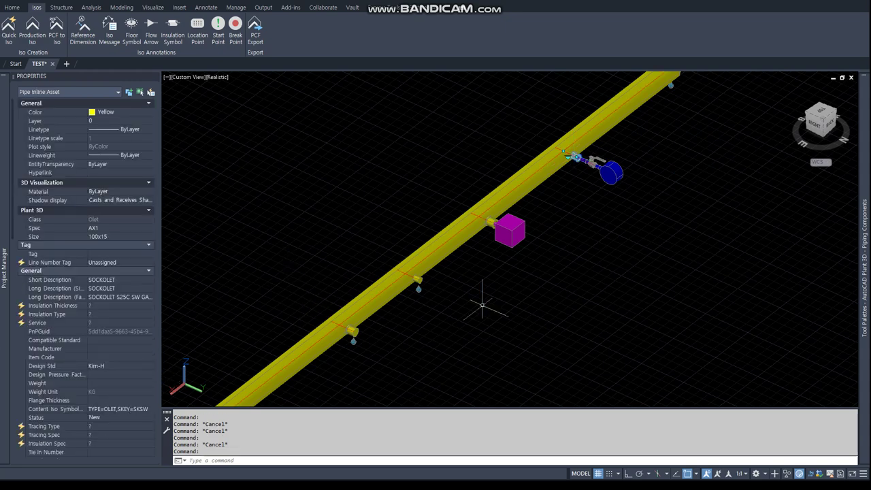
key(Escape)
Window-select the whole pipe line with its 17 components
scroll(498, 279, down, 2)
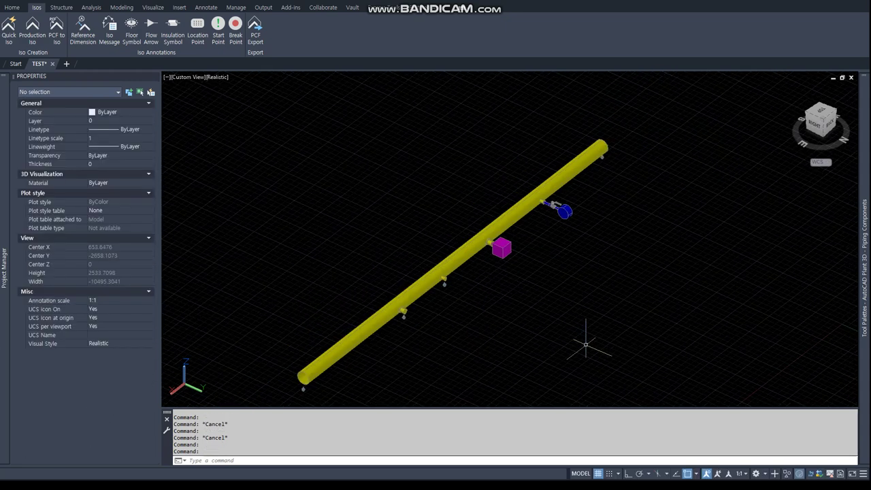
click(621, 364)
click(354, 166)
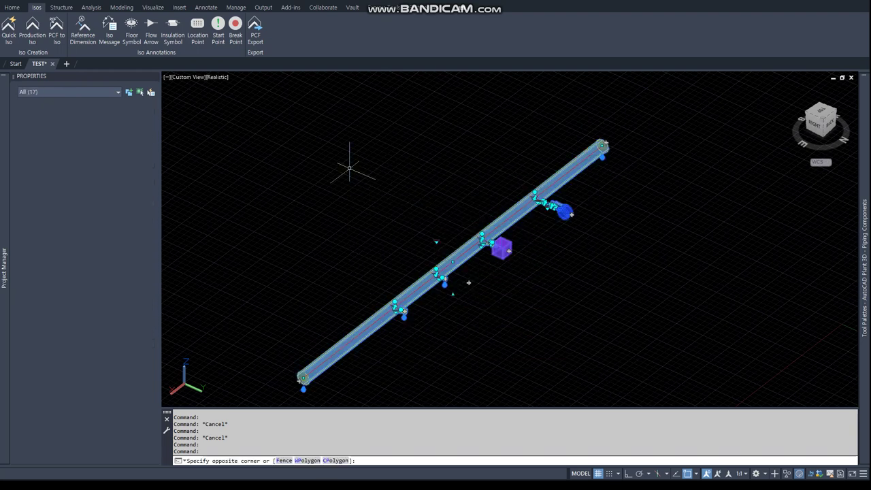
Create a Final_A2 quick iso and open the resulting UserDefinedLine drawing from the creation details
click(9, 37)
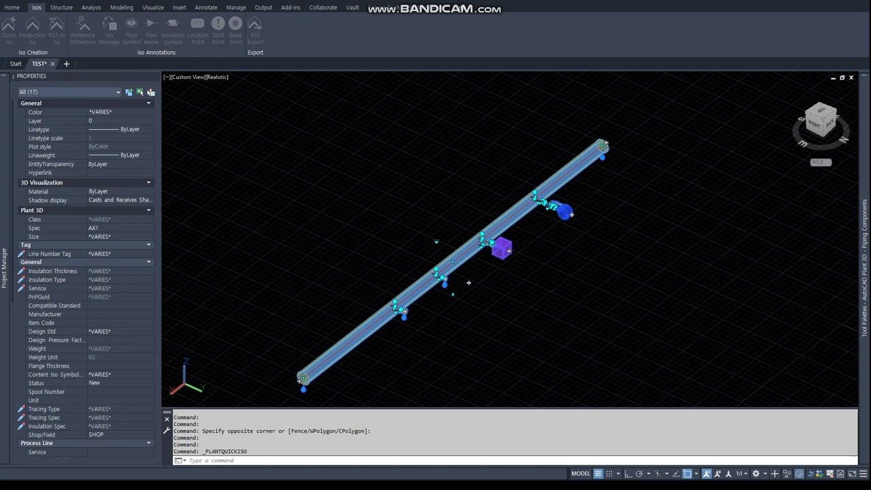
click(496, 186)
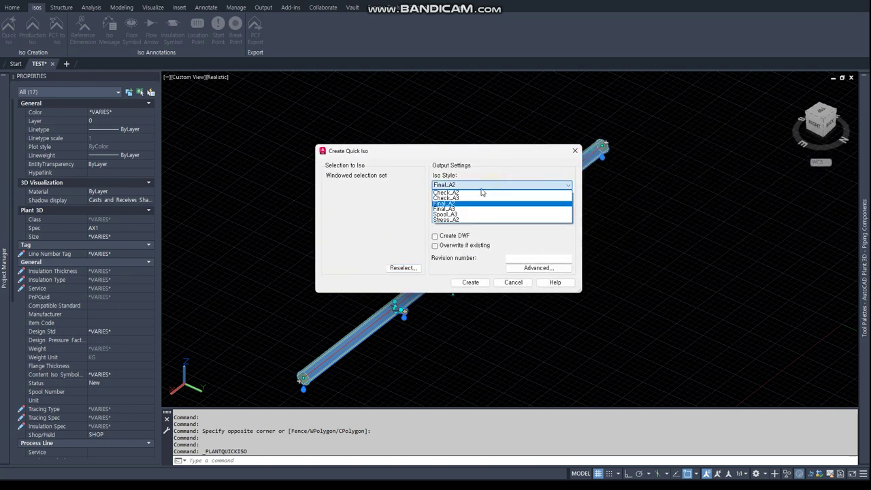
click(463, 205)
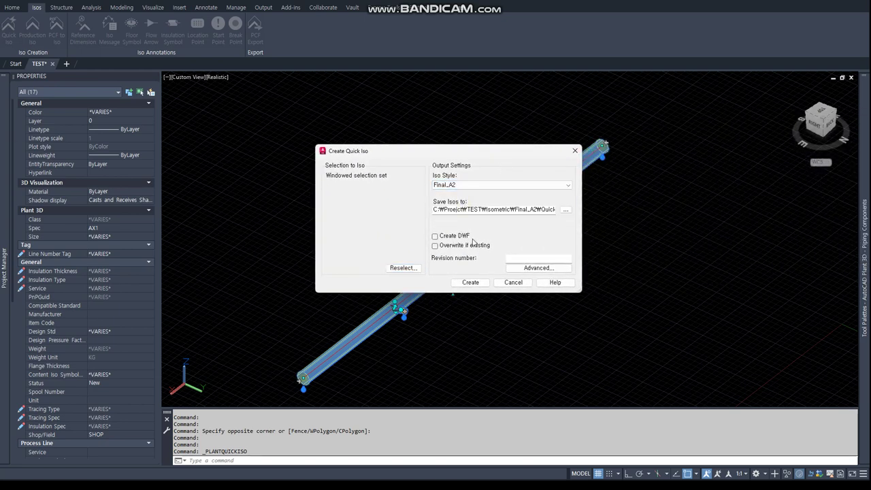
click(470, 283)
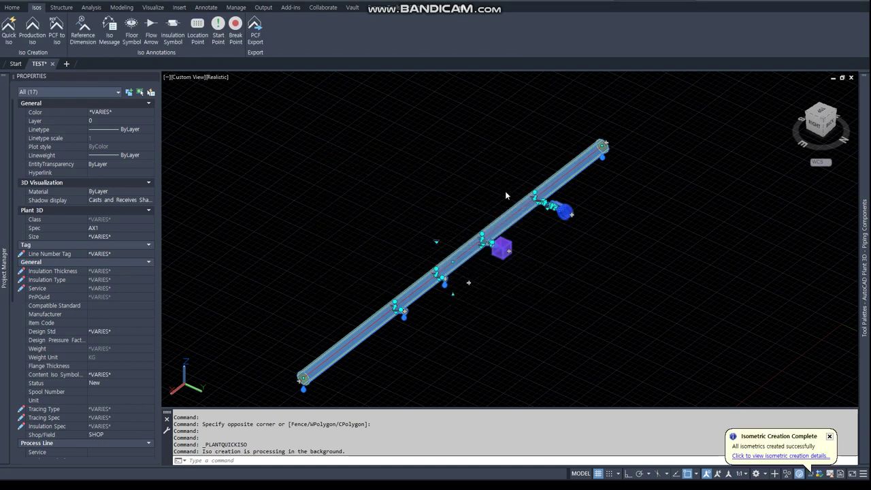
click(761, 456)
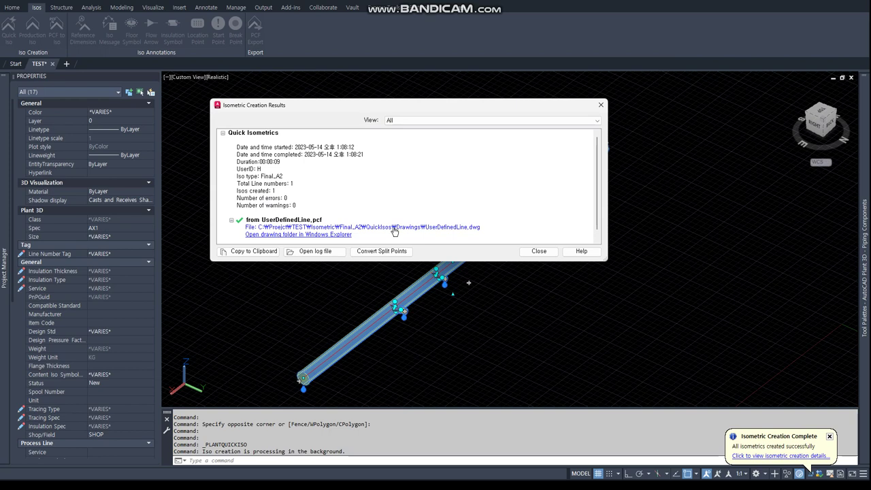
click(394, 227)
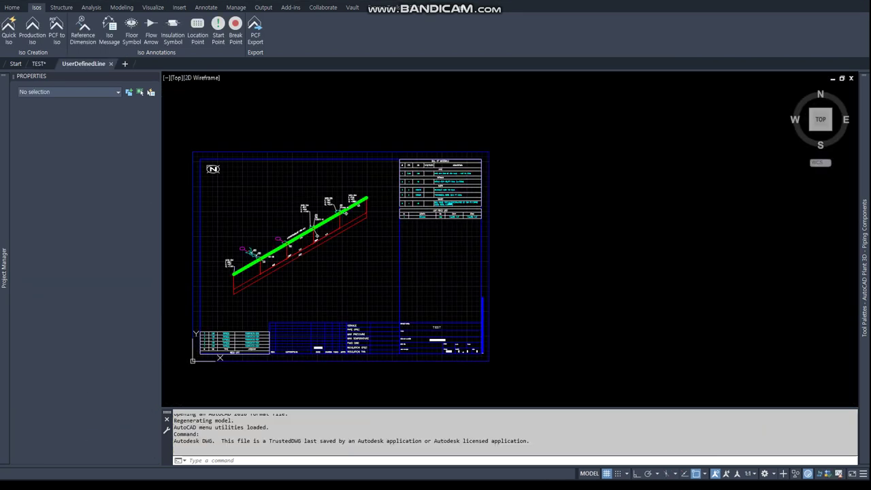
Check weld IDs 1 through 5 in the iso's WELD LIST table
scroll(236, 349, up, 3)
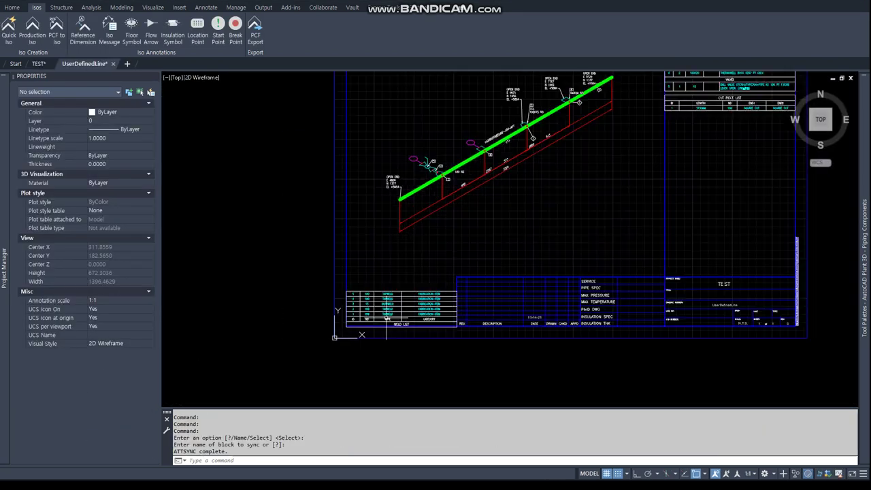
scroll(272, 327, up, 3)
scroll(294, 307, up, 1)
click(294, 308)
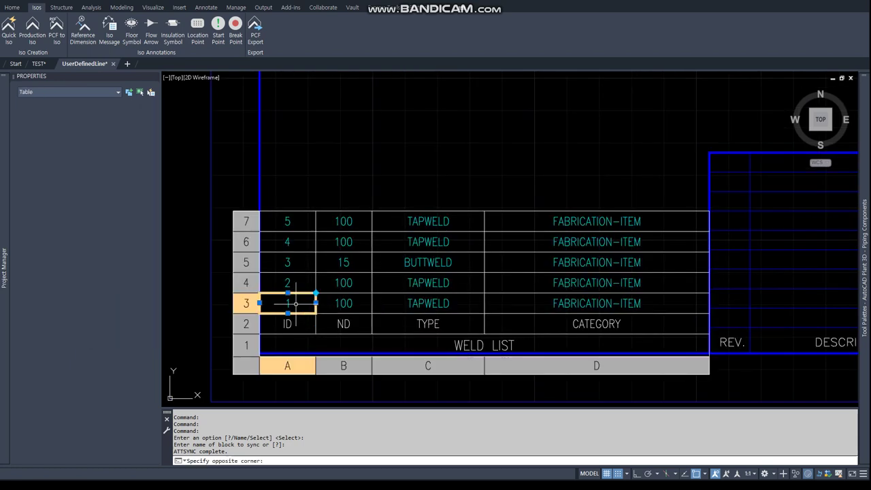
click(295, 282)
click(300, 262)
click(302, 242)
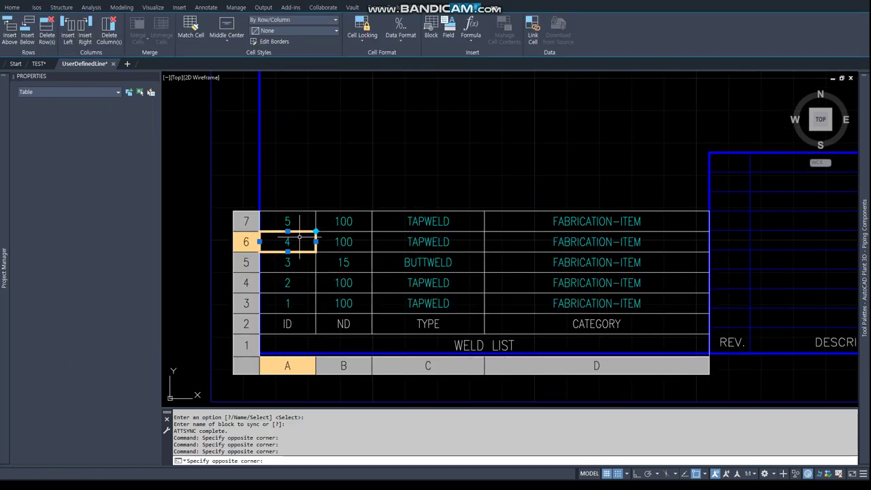
click(302, 221)
scroll(451, 200, down, 5)
middle_drag(485, 185, 389, 263)
key(Escape)
key(Escape)
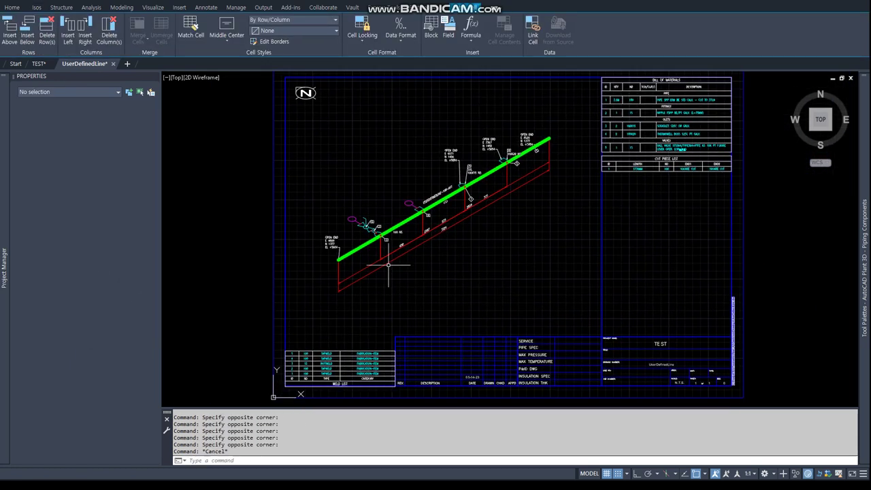
Select the five weld number balloons and their leaders along the green pipe
scroll(389, 239, up, 5)
middle_drag(536, 190, 400, 313)
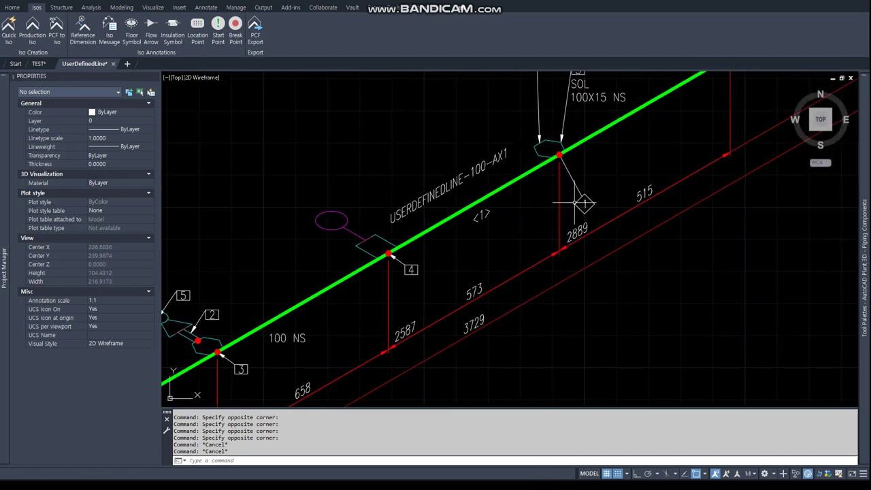
click(555, 178)
click(615, 226)
click(620, 180)
scroll(619, 180, down, 5)
scroll(619, 181, up, 2)
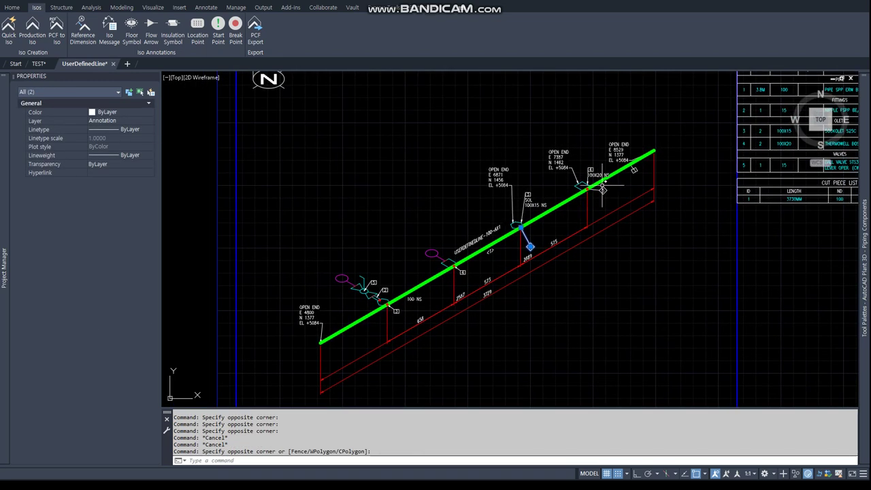
scroll(618, 180, up, 4)
click(598, 201)
click(574, 241)
Review the bottom of the iso sheet, then return to the TEST model
scroll(574, 241, down, 5)
scroll(476, 258, up, 1)
scroll(439, 270, up, 4)
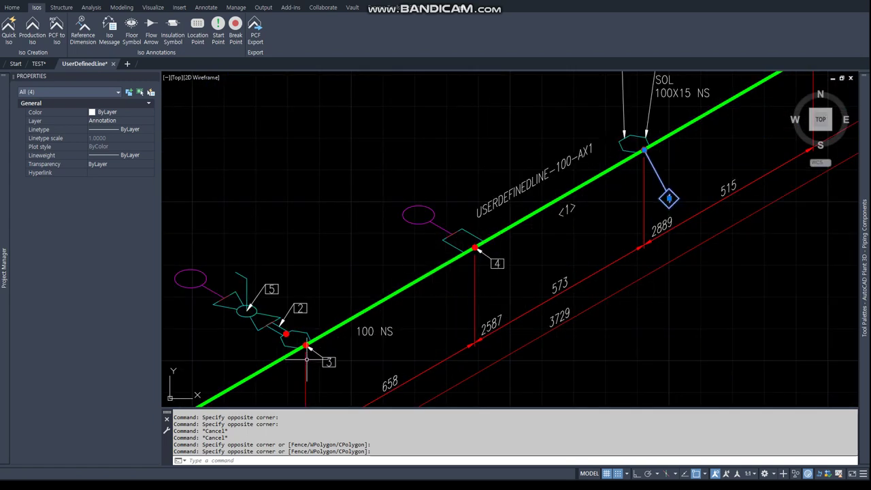
scroll(354, 318, down, 4)
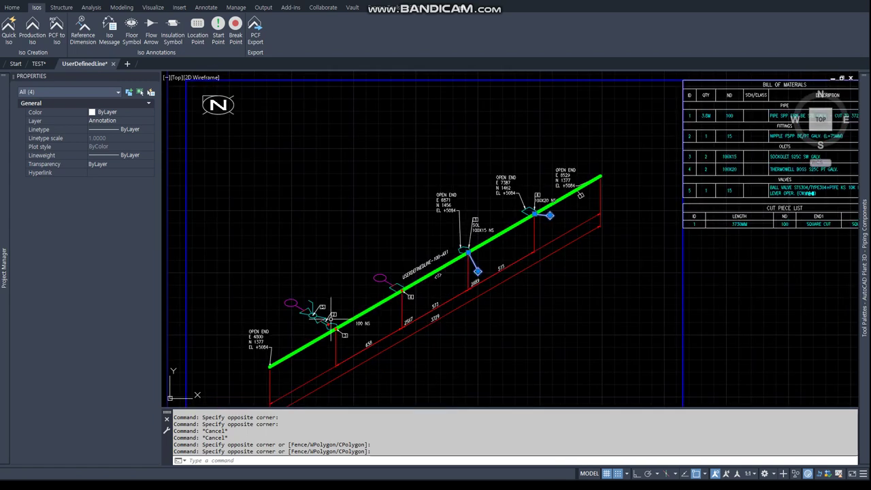
middle_drag(331, 407, 354, 306)
scroll(354, 306, down, 2)
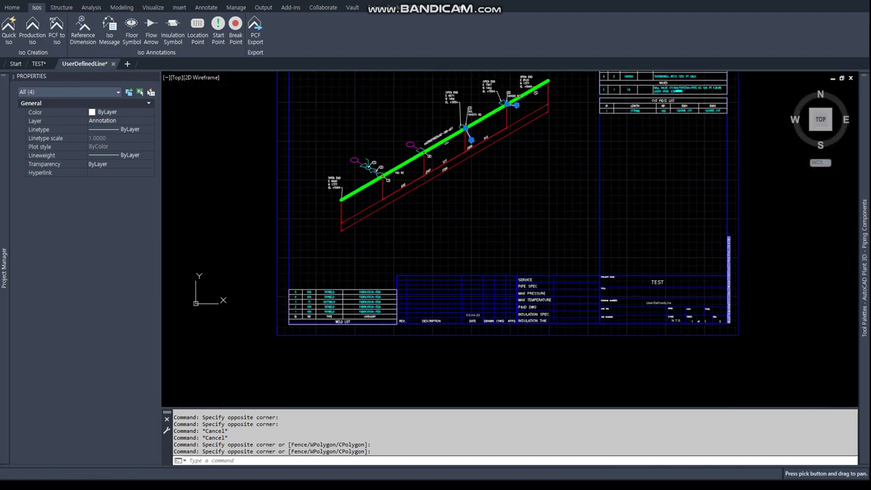
scroll(338, 321, up, 5)
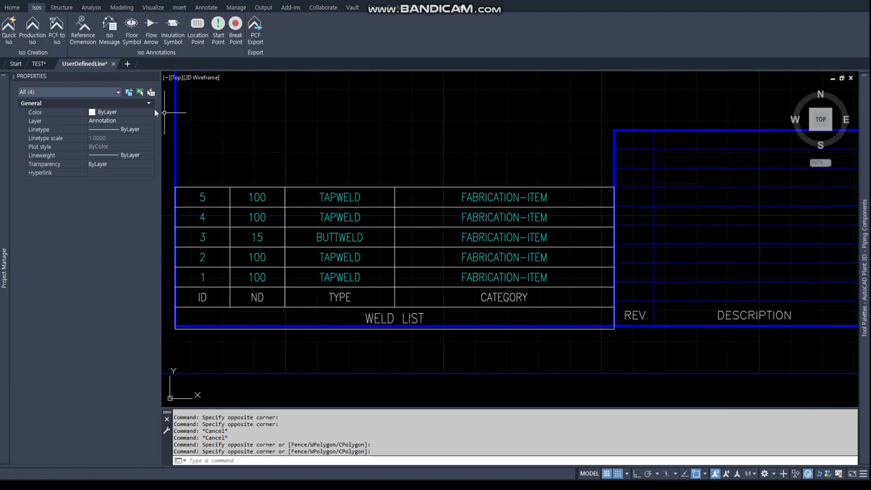
click(37, 64)
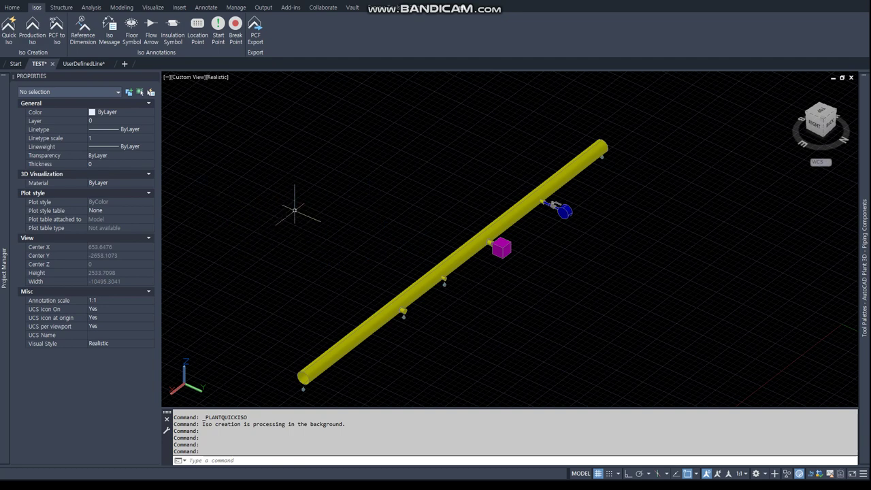
Open Project Setup from the Home tab's Project Manager dropdown
click(12, 8)
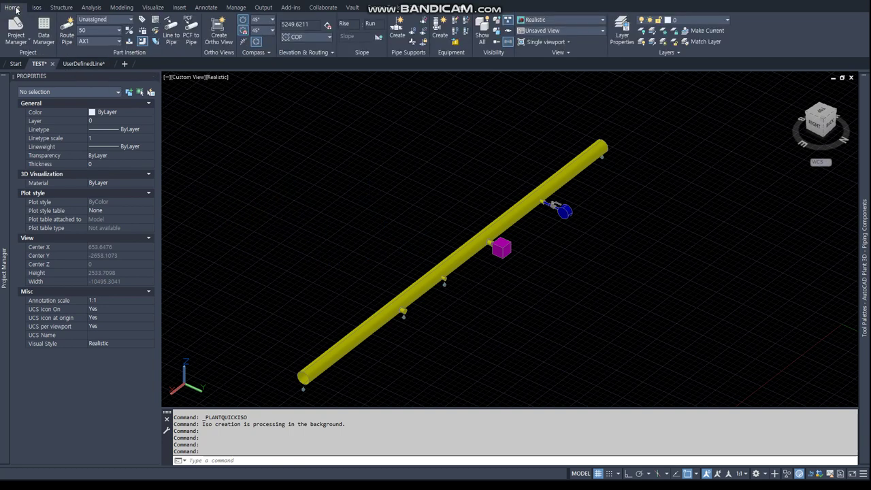
click(29, 43)
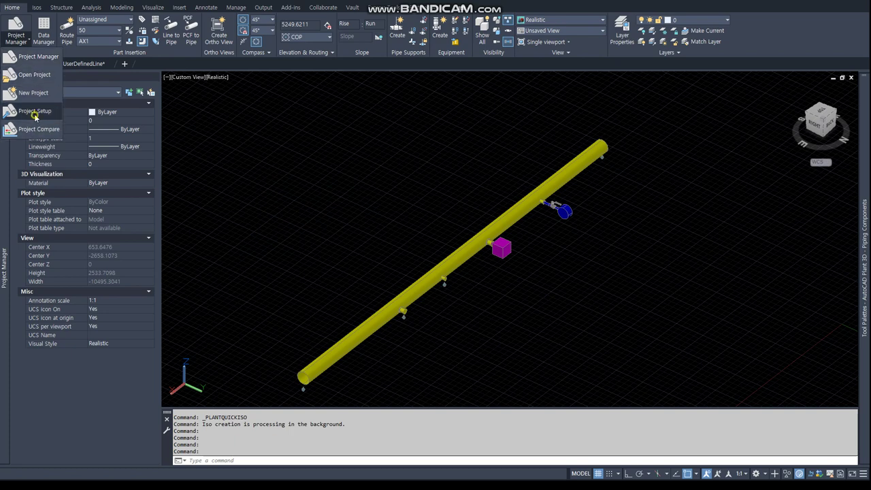
click(35, 111)
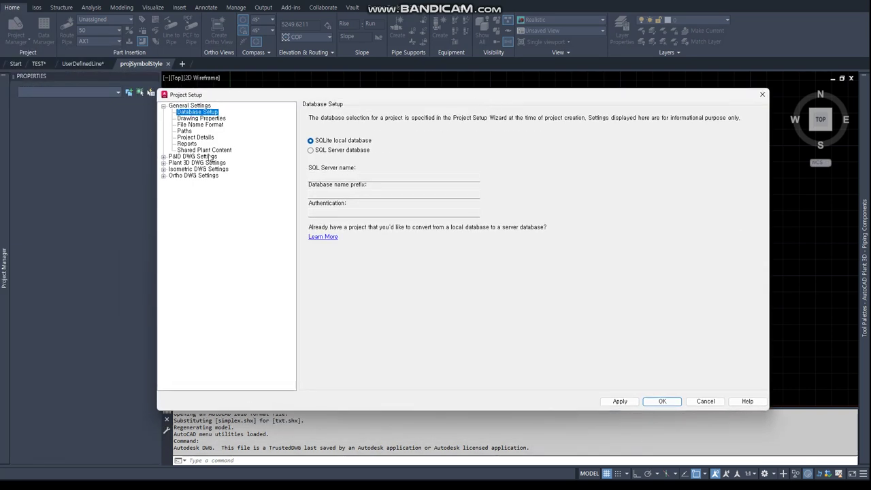
Expand Isometric DWG Settings, look at Annotations, then select Themes
click(185, 170)
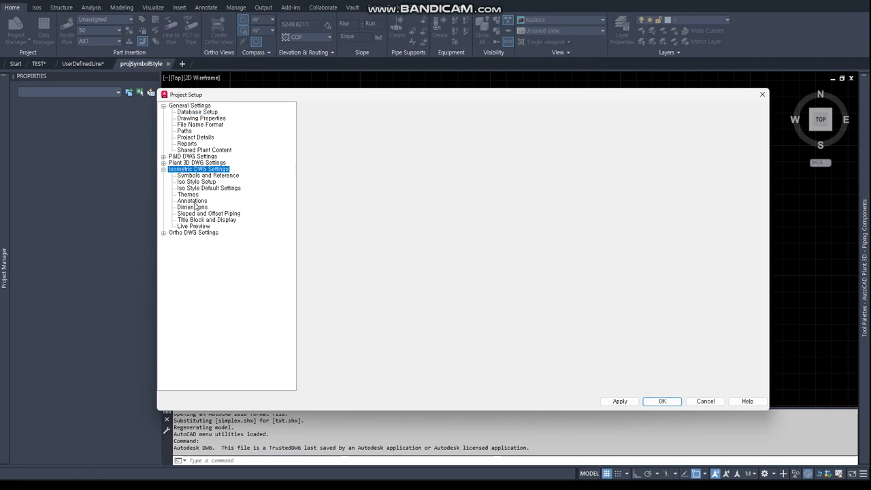
click(192, 202)
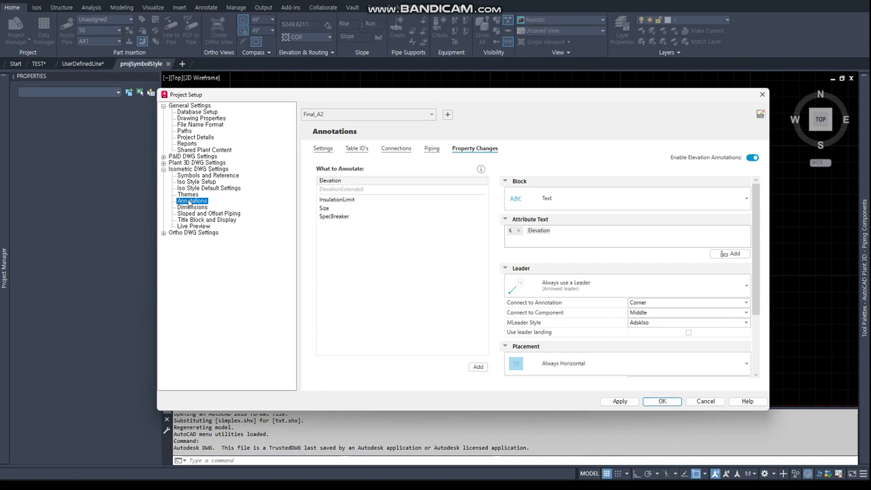
click(188, 196)
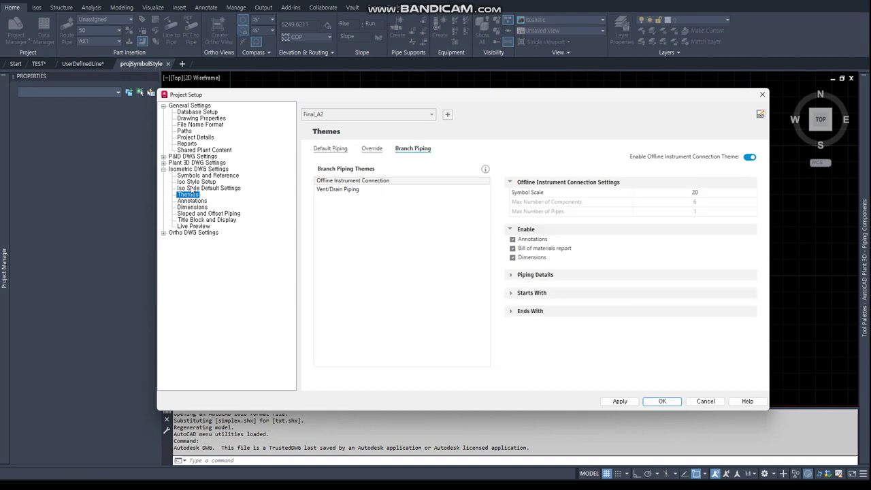
Keep Final_A2, disable the Offline Instrument Connection branch theme, then Apply and OK
click(360, 119)
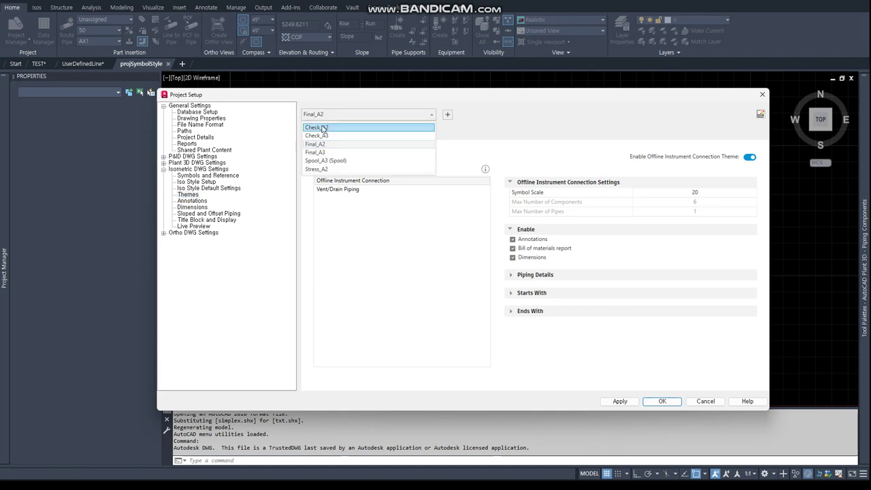
click(315, 139)
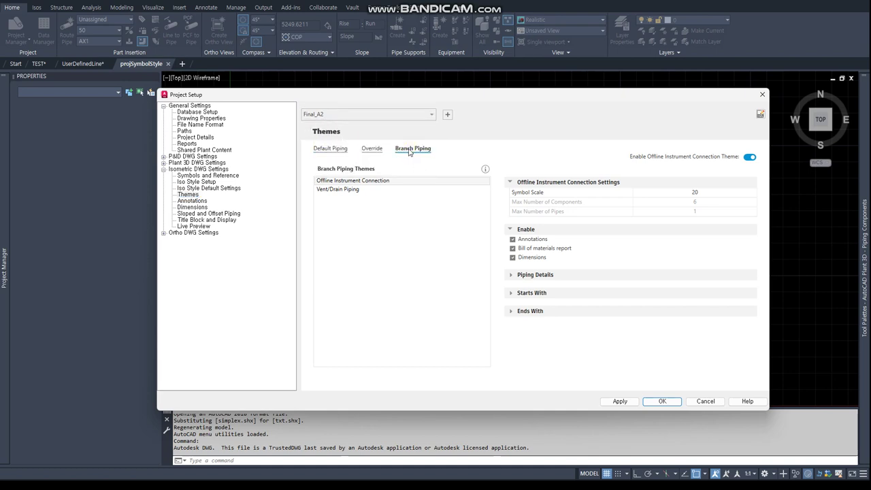
click(331, 148)
click(372, 148)
click(413, 149)
click(354, 181)
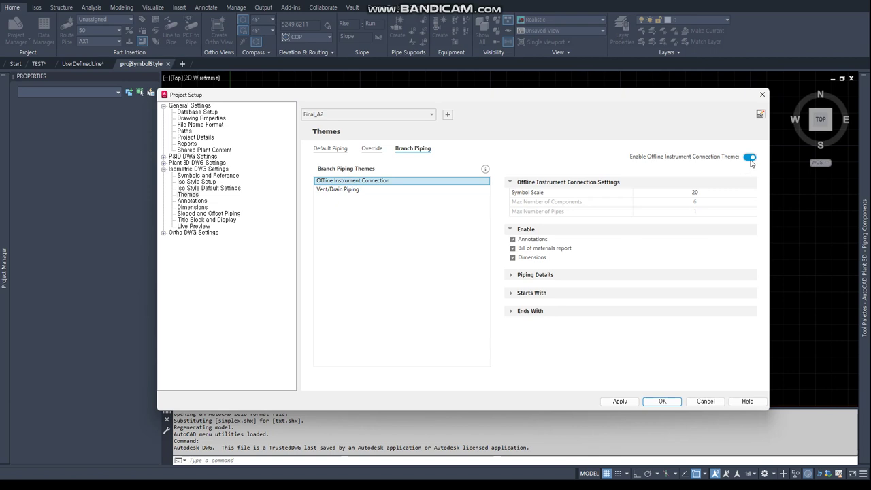
click(748, 157)
click(619, 402)
click(659, 402)
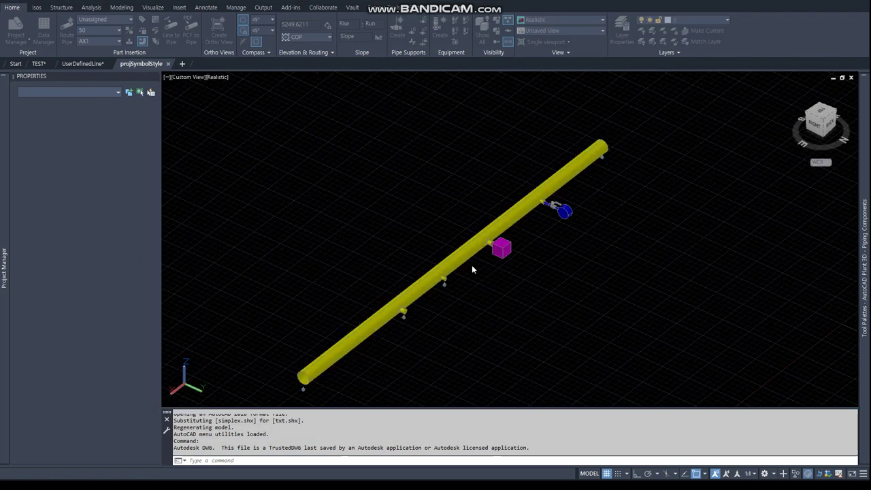
Window-select the pipe line, create a Final_A2 quick iso and open UserDefinedLine (2)
click(613, 369)
click(363, 179)
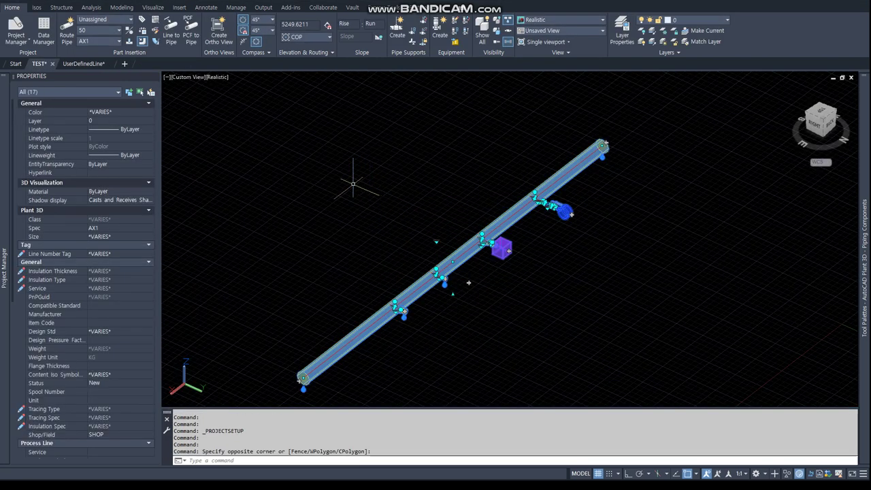
click(37, 7)
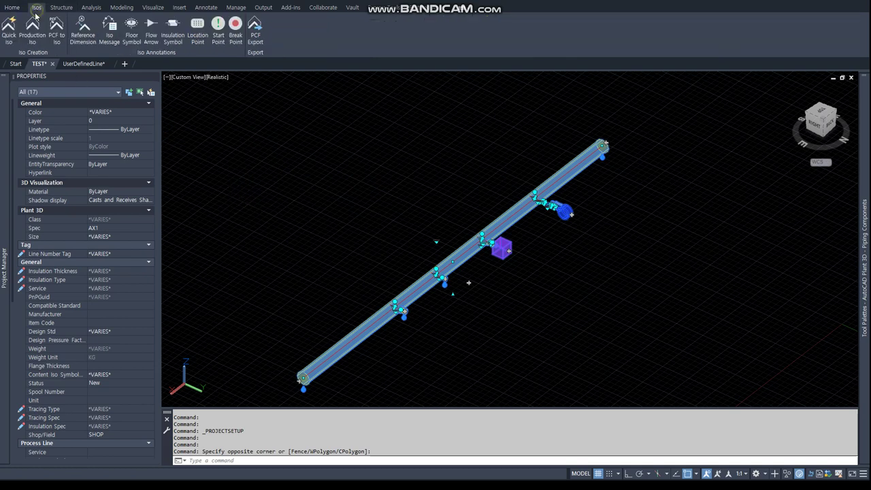
click(9, 30)
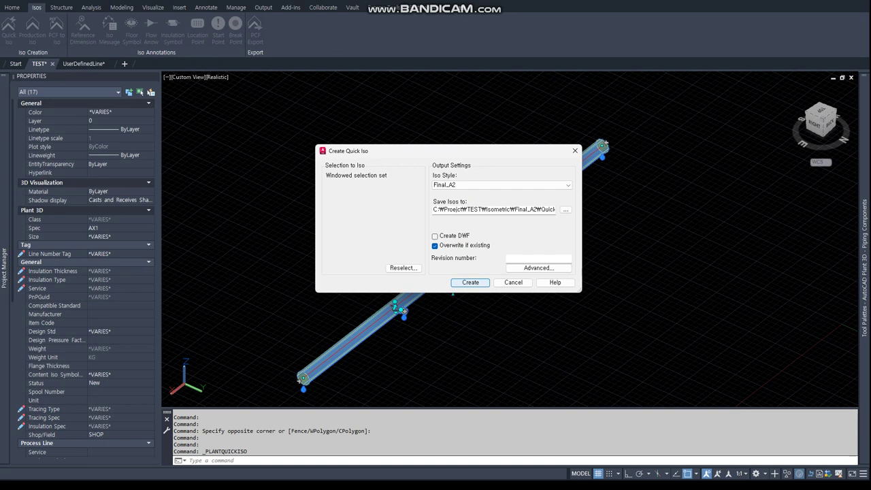
click(471, 281)
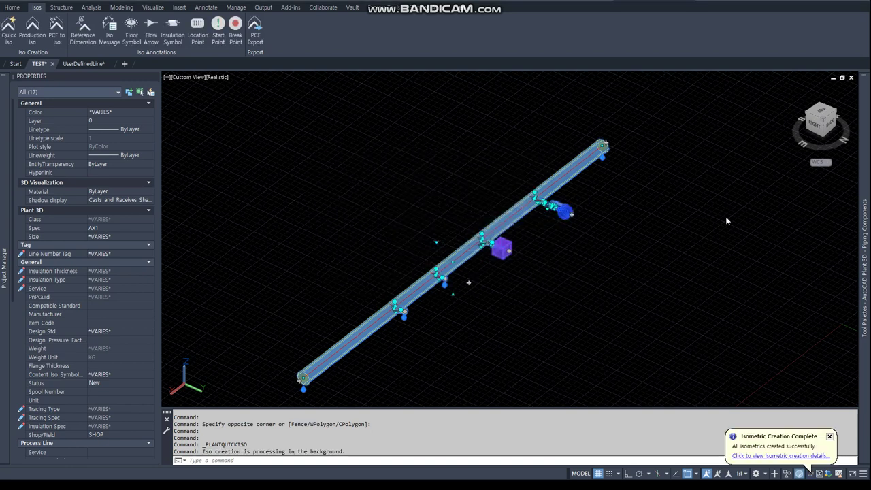
click(783, 459)
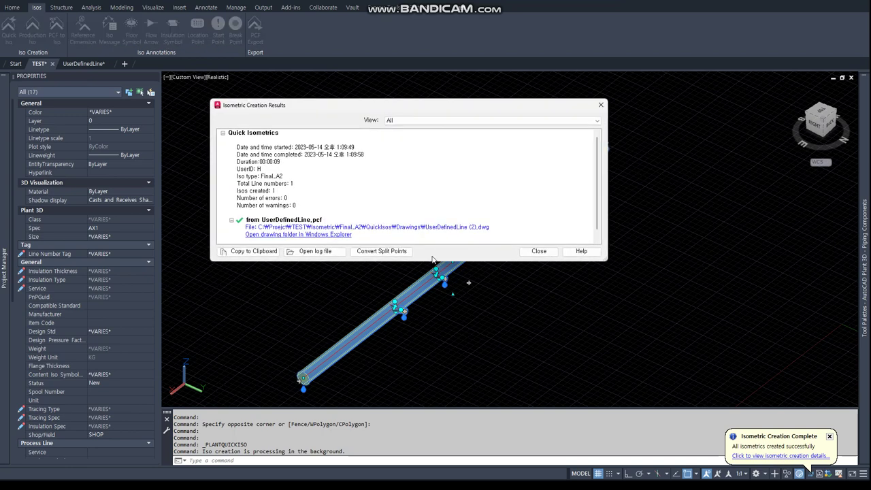
click(423, 228)
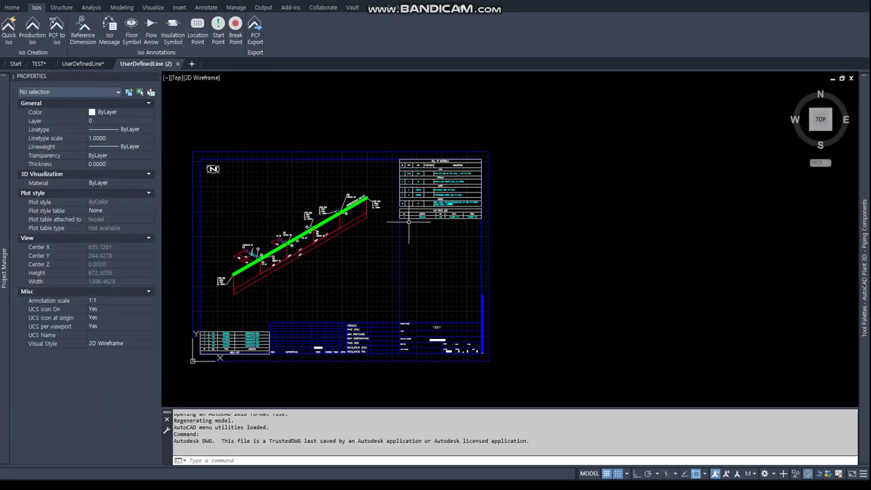
scroll(327, 242, up, 1)
scroll(279, 299, up, 1)
scroll(226, 310, up, 6)
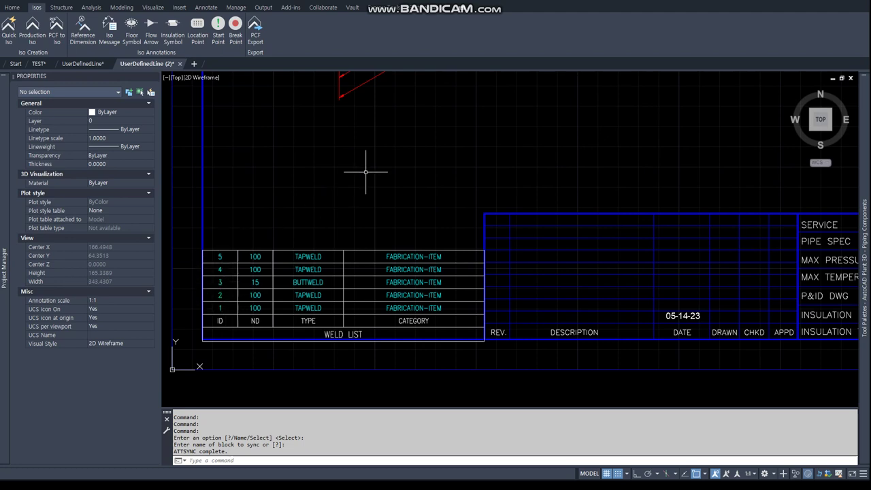
middle_drag(365, 170, 470, 286)
middle_drag(644, 135, 579, 292)
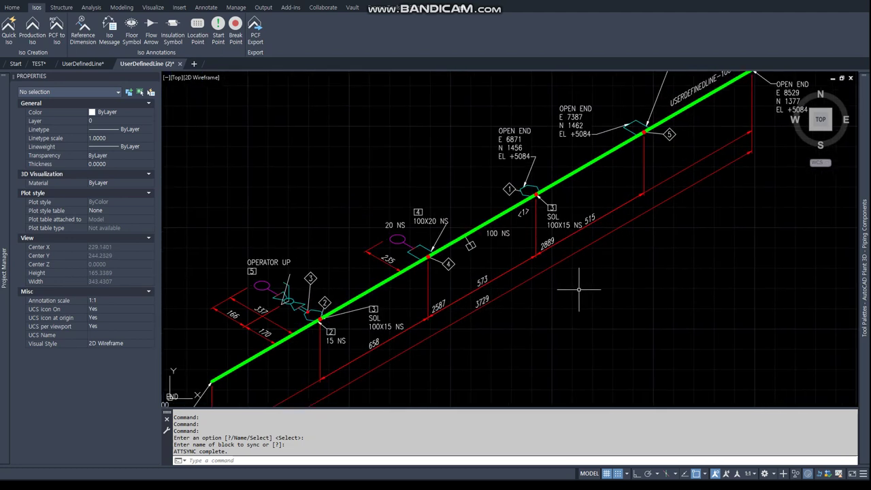
click(497, 182)
click(517, 196)
scroll(329, 347, up, 3)
scroll(319, 272, up, 1)
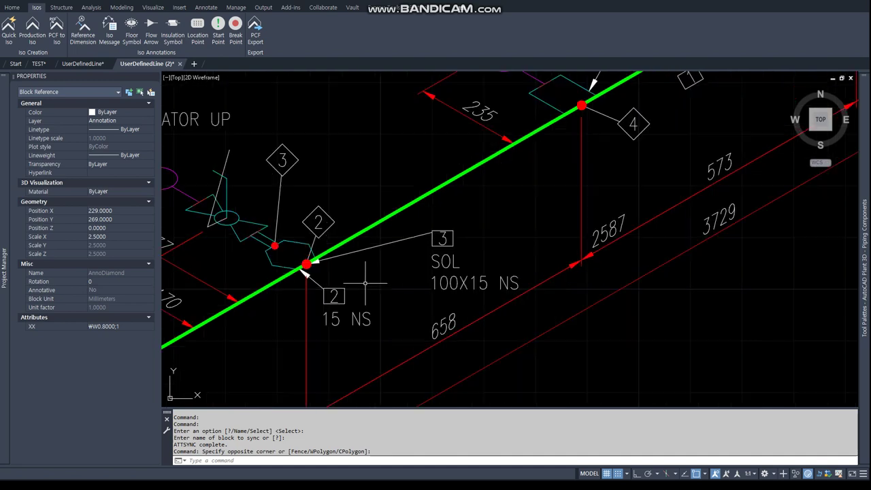
click(306, 202)
click(337, 238)
click(258, 136)
click(314, 192)
click(314, 192)
scroll(314, 192, down, 3)
scroll(449, 204, up, 3)
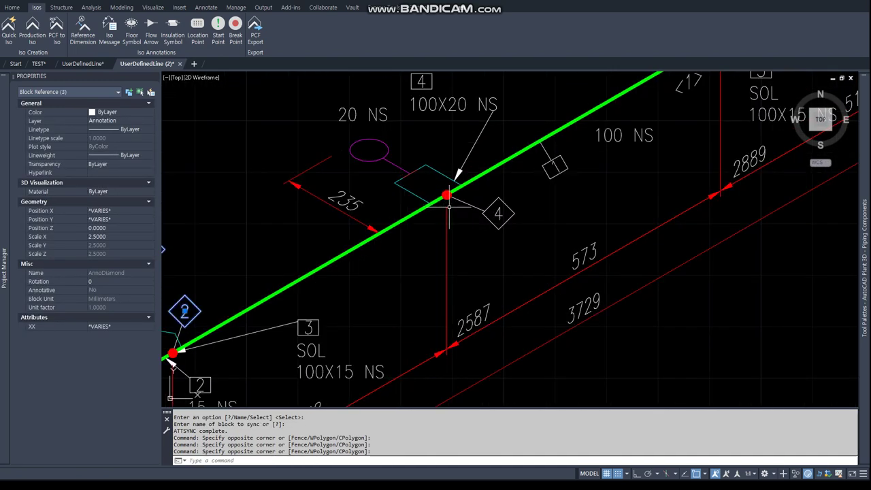
click(475, 194)
scroll(474, 194, down, 3)
scroll(594, 209, up, 3)
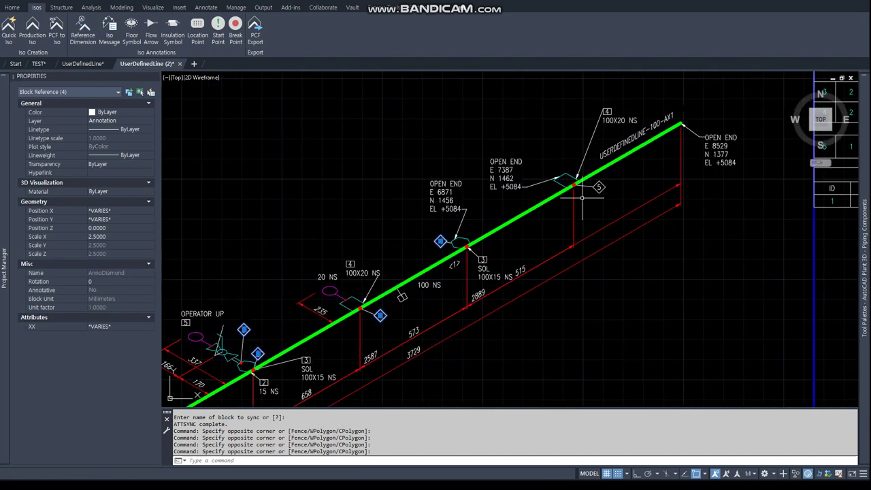
scroll(593, 209, up, 2)
click(619, 172)
scroll(665, 136, down, 3)
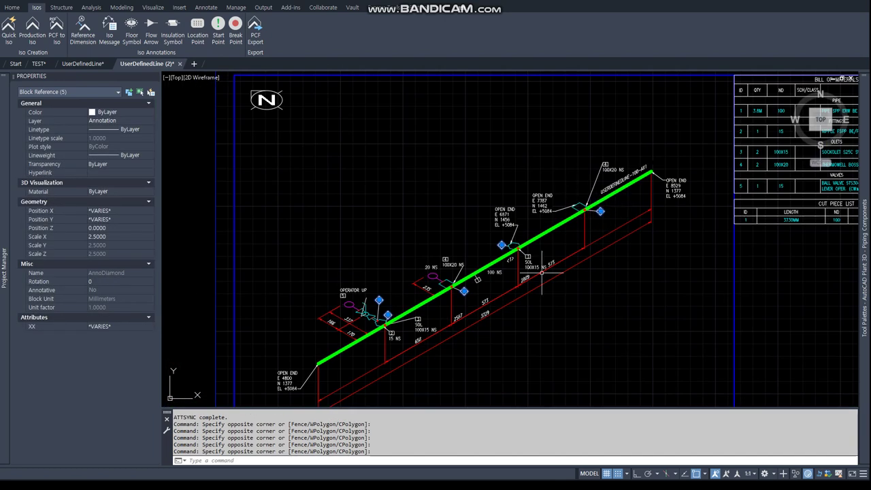
middle_drag(574, 261, 662, 184)
scroll(382, 304, down, 2)
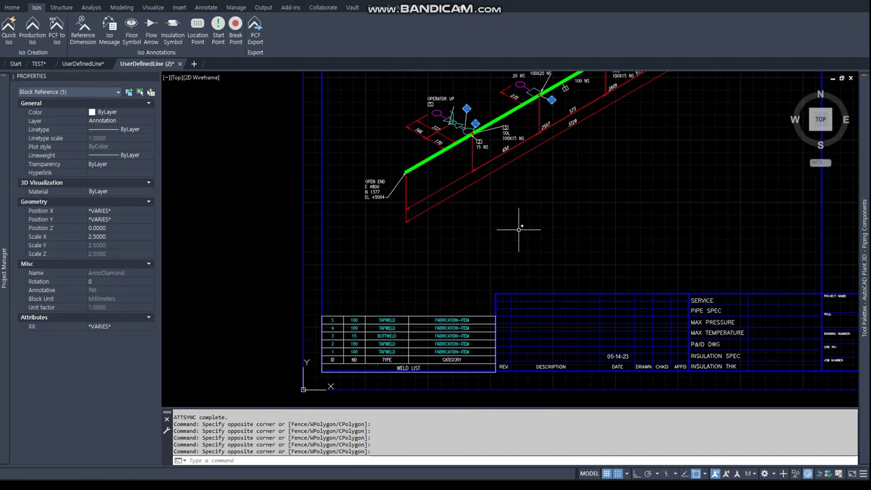
scroll(374, 308, up, 3)
key(Escape)
key(Escape)
scroll(324, 286, up, 4)
click(330, 284)
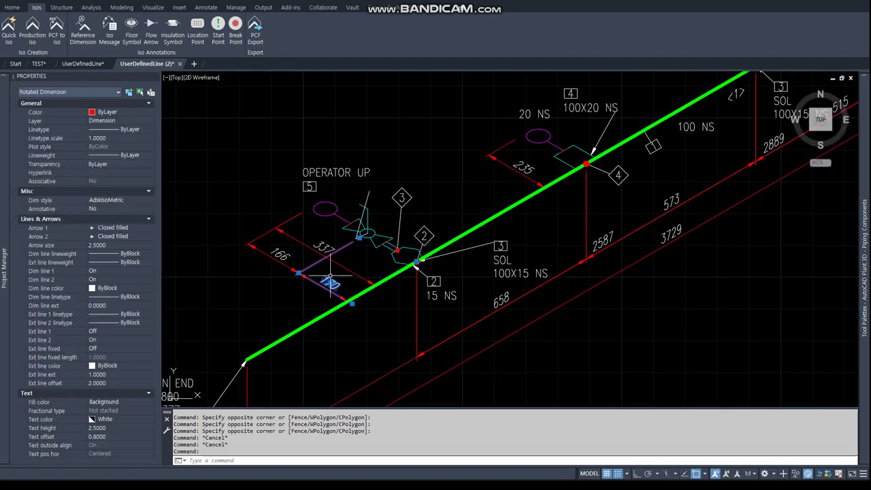
click(299, 238)
click(275, 253)
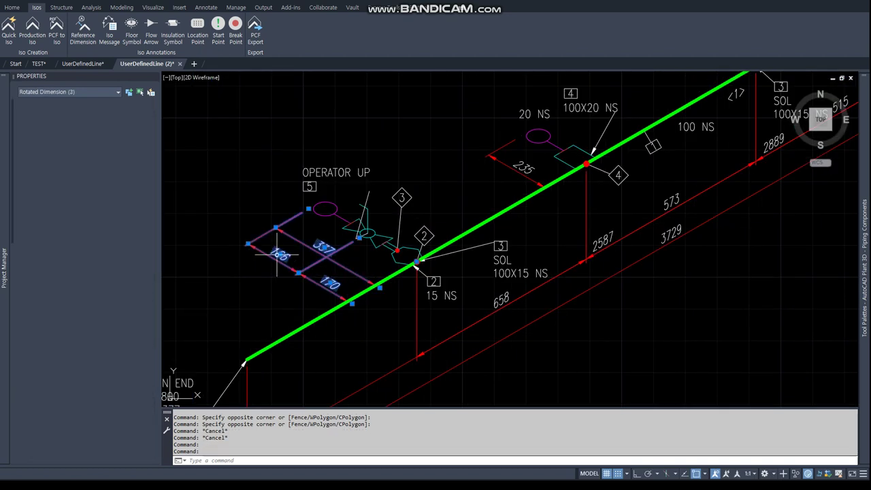
click(530, 181)
click(507, 172)
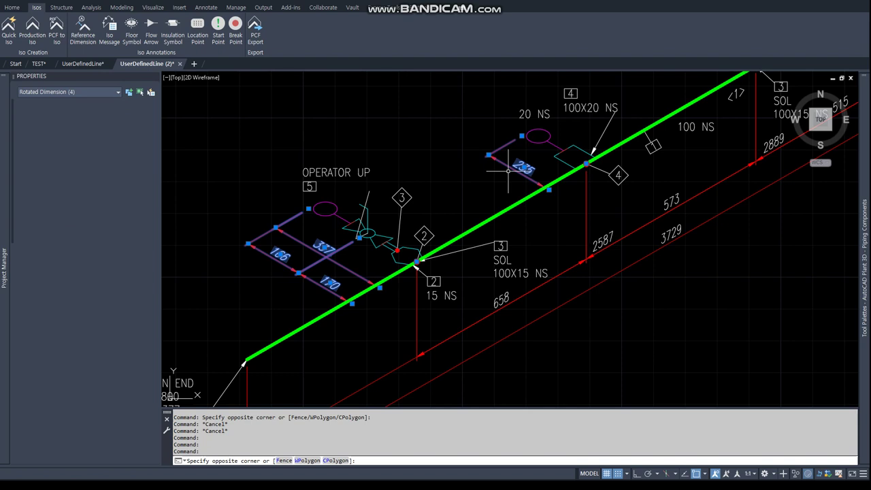
key(Delete)
key(ctrl+z)
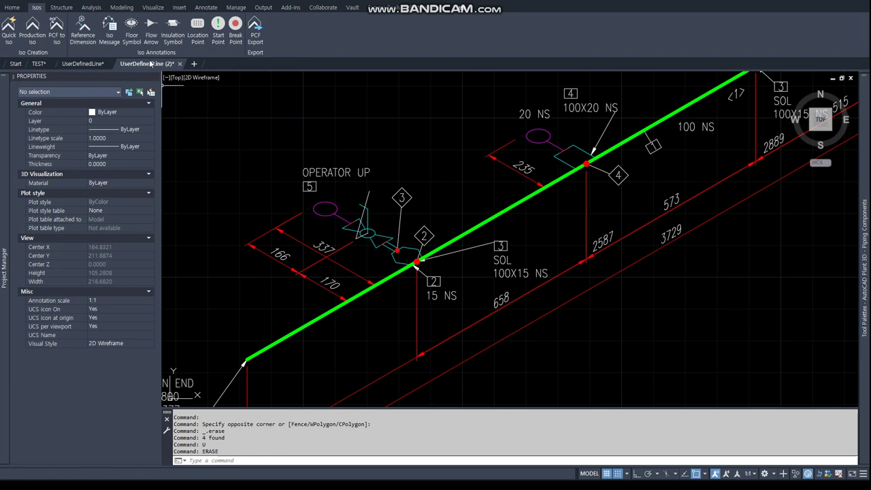
click(39, 64)
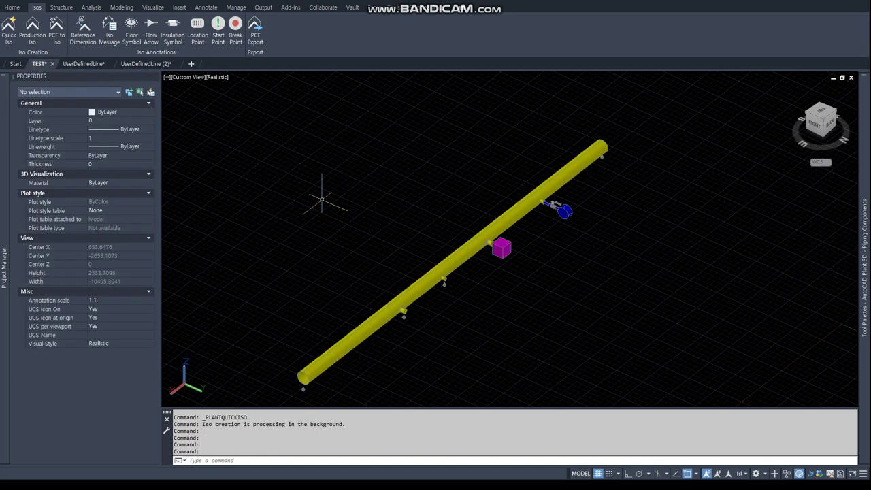
Reopen Project Setup through the Home tab's Project Manager dropdown
click(12, 7)
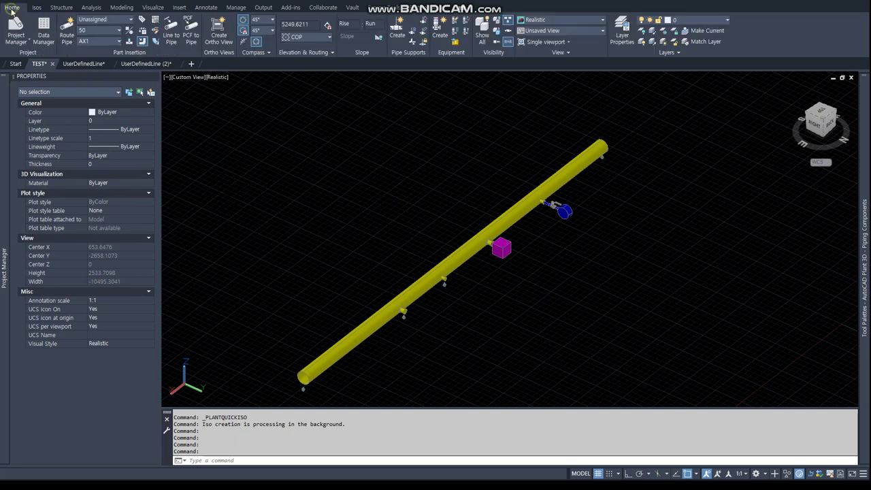
click(19, 41)
click(33, 116)
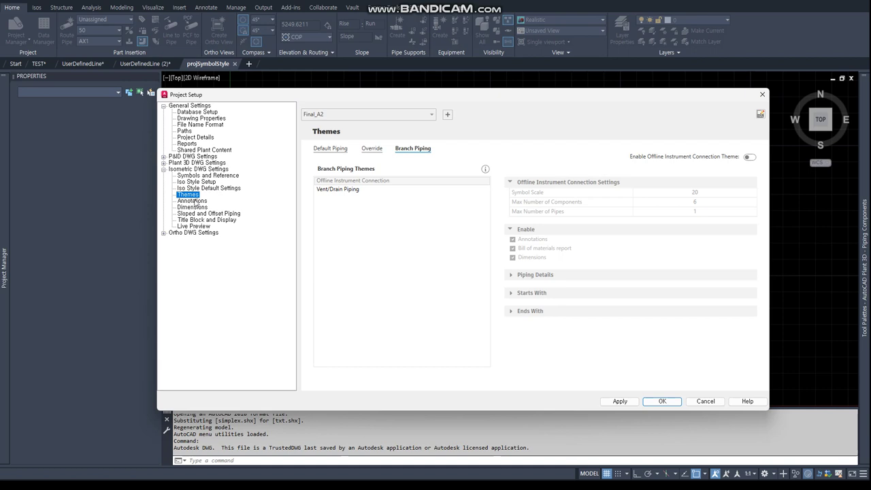
Turn off Small Bore Piping dimensions, limit small bore to sizes up to 20, and OK
click(334, 190)
click(373, 148)
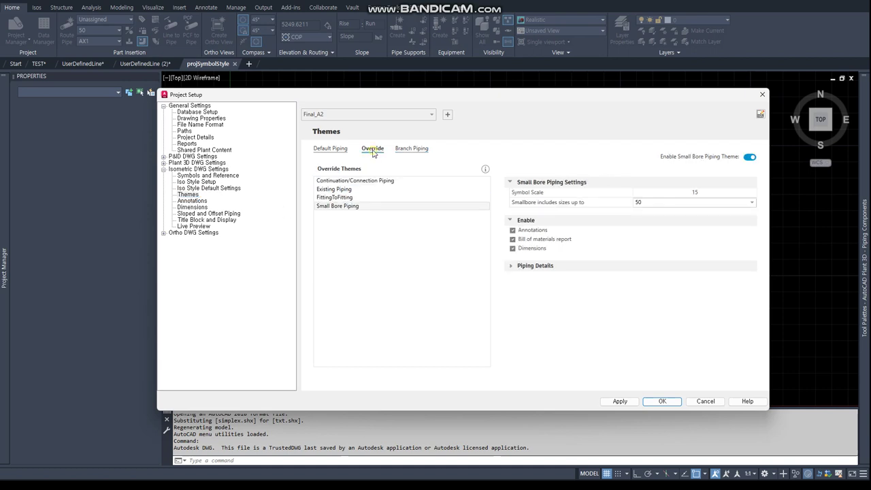
click(345, 207)
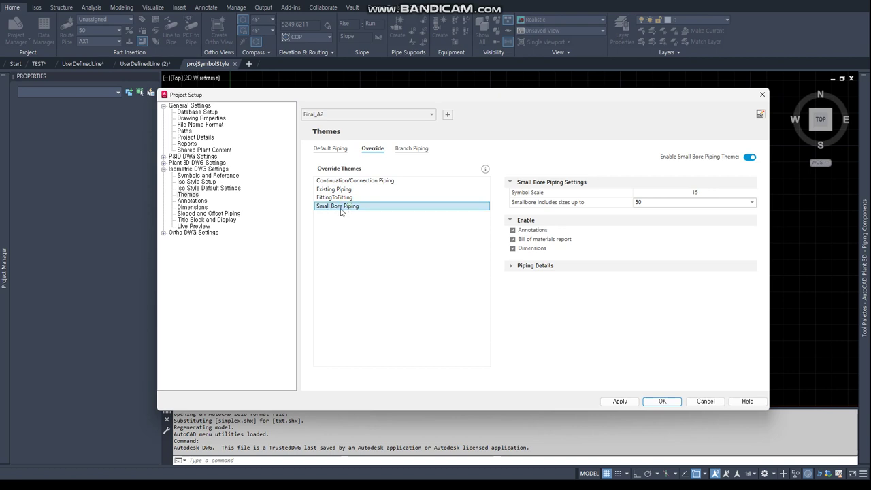
click(529, 250)
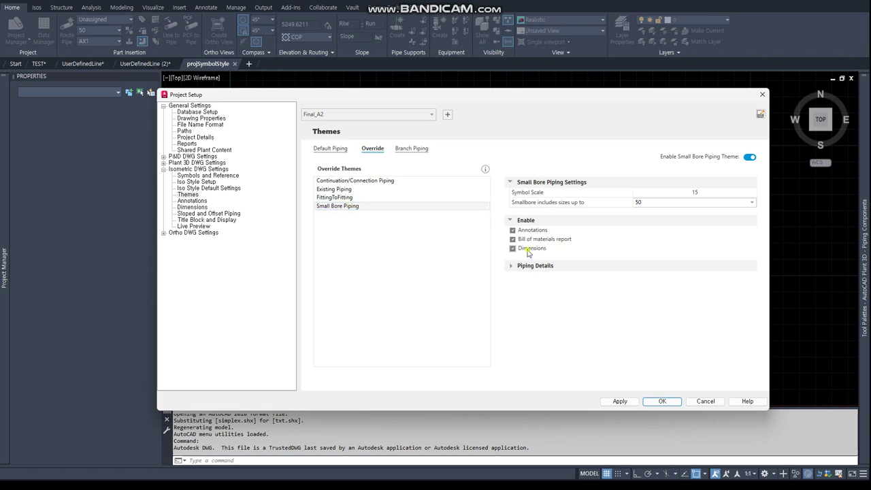
click(645, 203)
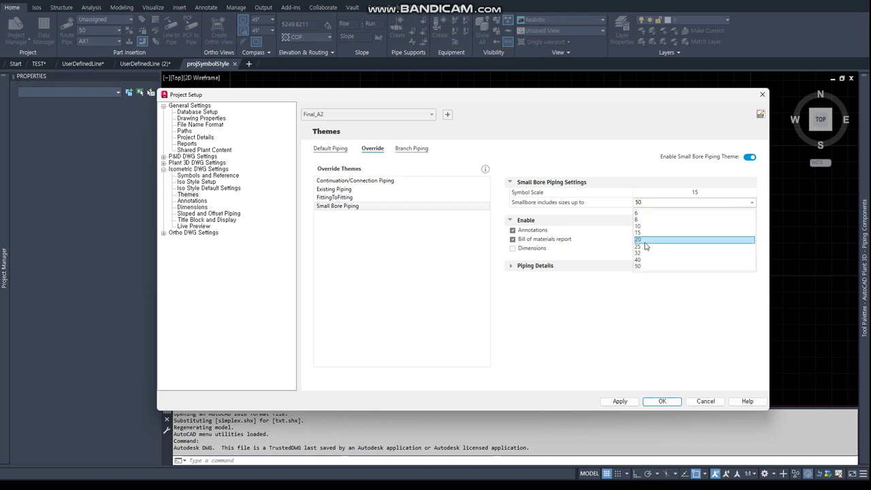
click(645, 239)
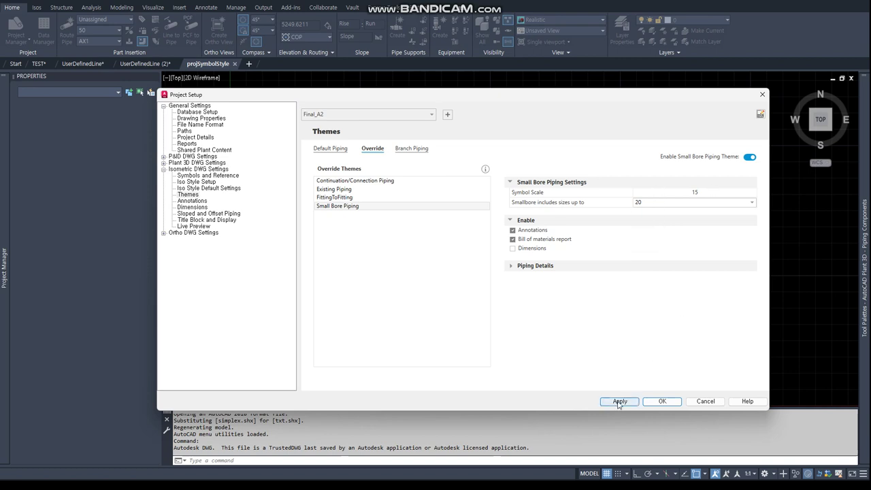
click(662, 402)
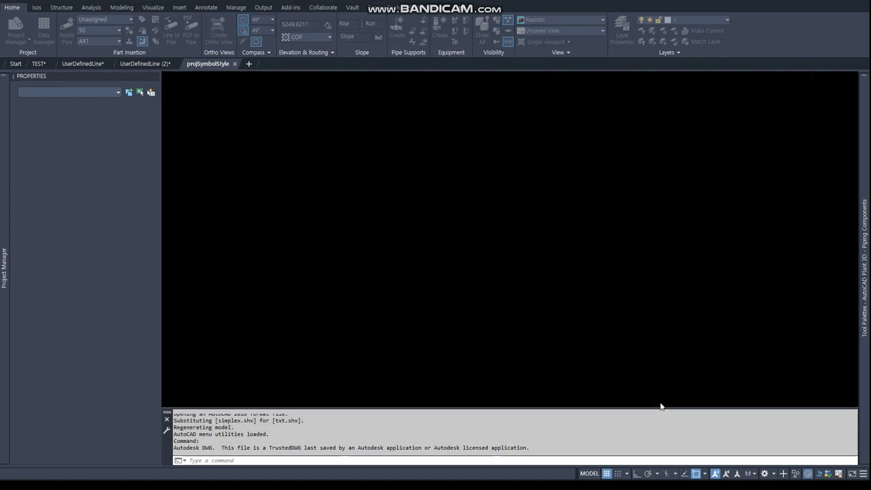
Window-select all 17 objects of the pipe line
scroll(516, 276, down, 4)
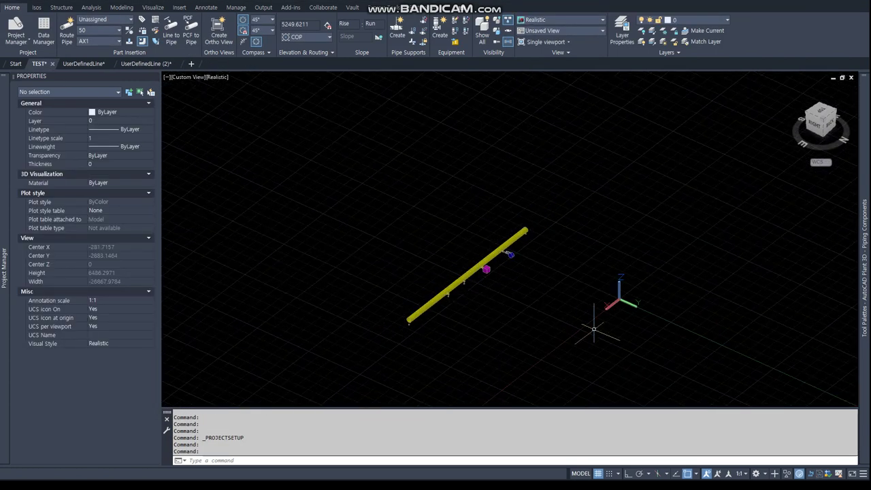
click(547, 324)
click(414, 227)
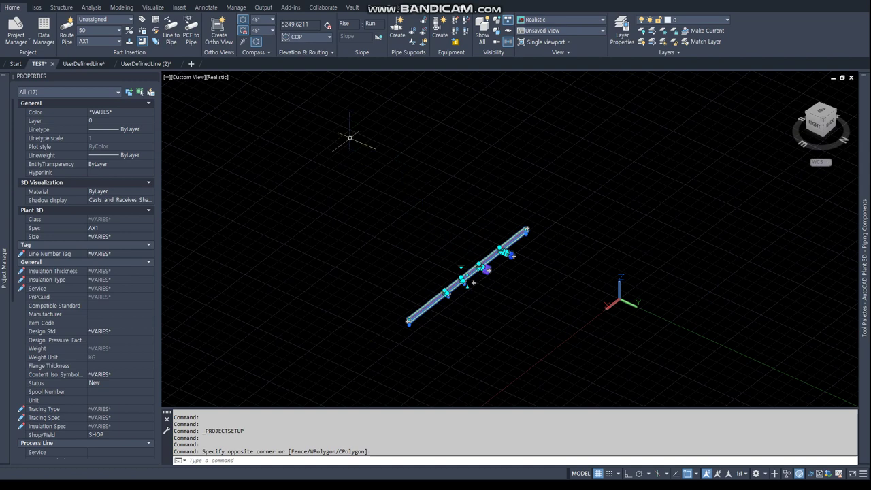
click(36, 8)
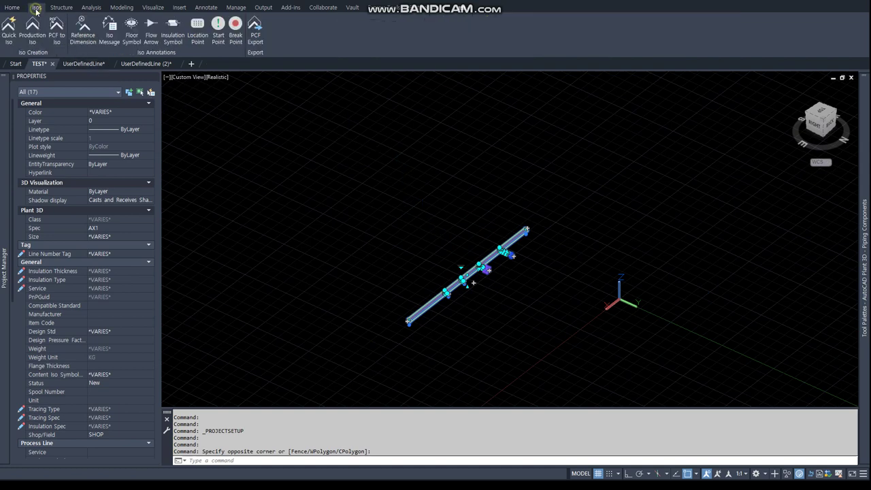
Create a Final_A2 quick iso and open the resulting UserDefinedLine (3) drawing
click(9, 31)
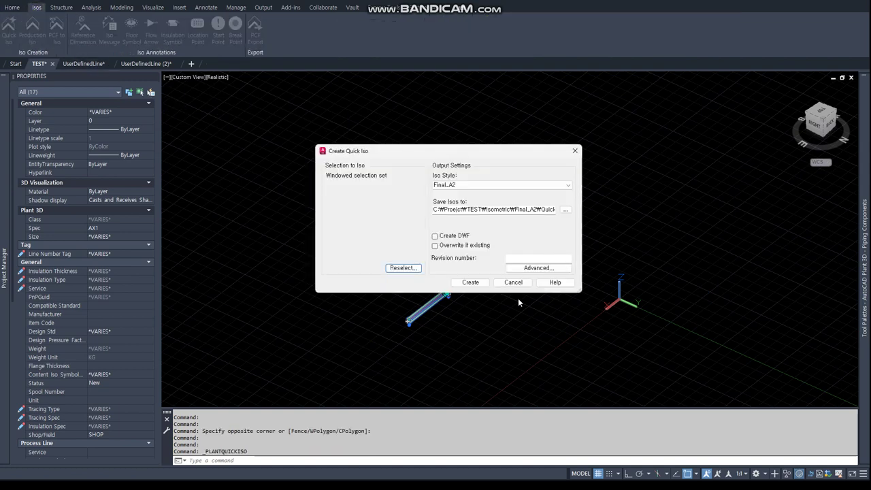
click(480, 285)
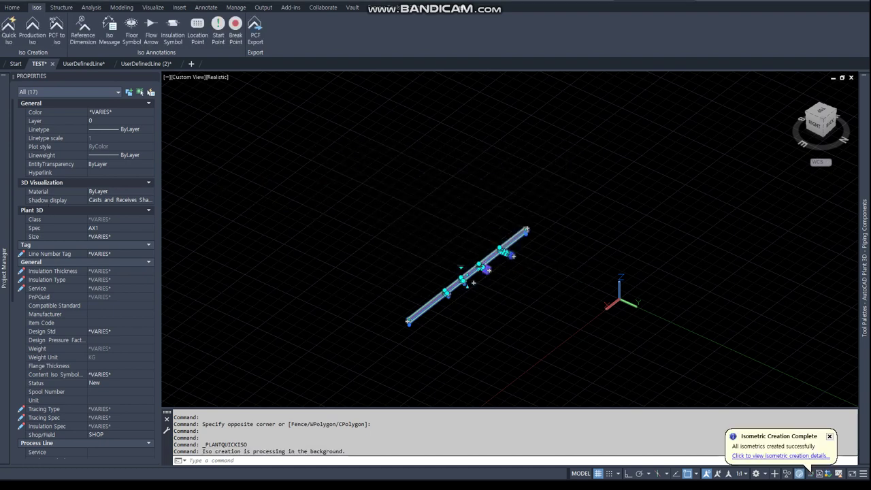
click(766, 456)
click(454, 228)
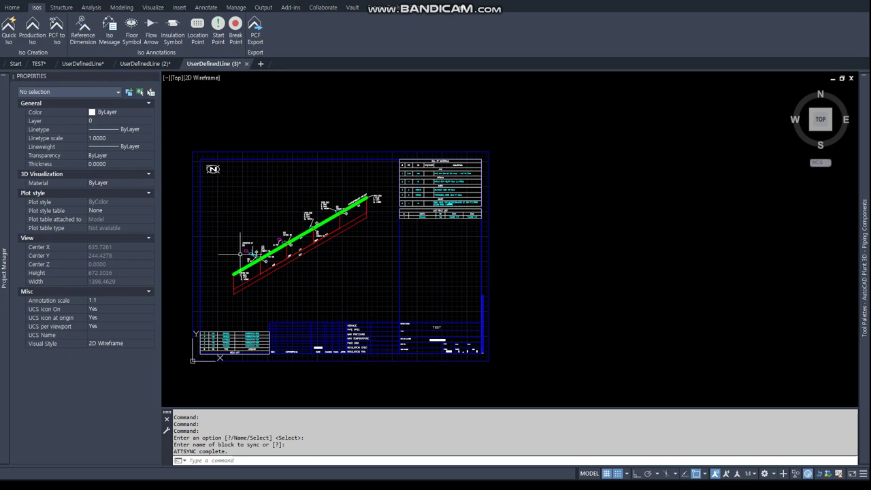
Work up the weld list's ID column to the top entry, weld number 5
scroll(241, 253, up, 5)
scroll(272, 267, down, 2)
scroll(327, 272, down, 2)
scroll(344, 279, up, 1)
scroll(286, 354, up, 2)
scroll(285, 286, up, 2)
click(300, 244)
click(302, 223)
click(308, 202)
click(308, 182)
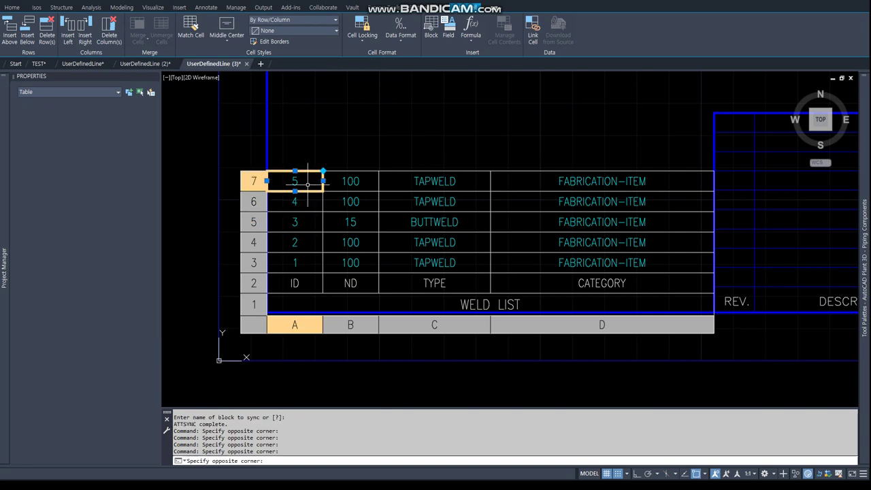
Clear the weld-table cell selection and select a weld number diamond on the pipe
scroll(408, 156, down, 3)
scroll(414, 278, down, 2)
key(Escape)
key(Escape)
scroll(435, 225, up, 3)
scroll(460, 174, up, 2)
click(460, 174)
click(476, 194)
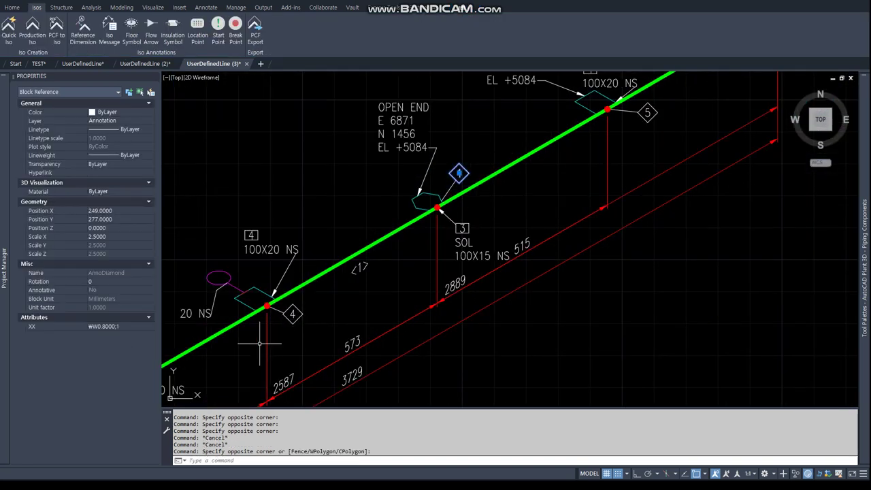
Add weld number diamonds 2, 3 and 4 to the selection
scroll(266, 337, down, 1)
scroll(266, 336, down, 2)
scroll(259, 337, up, 2)
scroll(252, 337, up, 1)
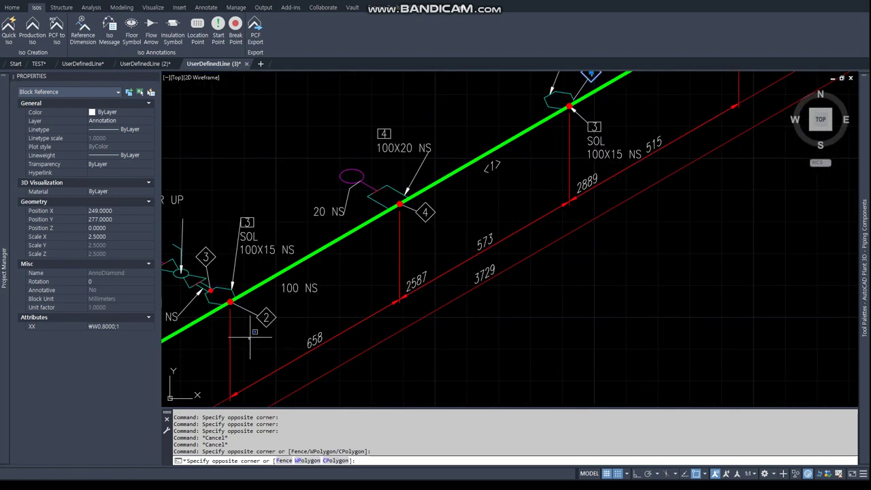
click(282, 299)
click(170, 218)
click(228, 272)
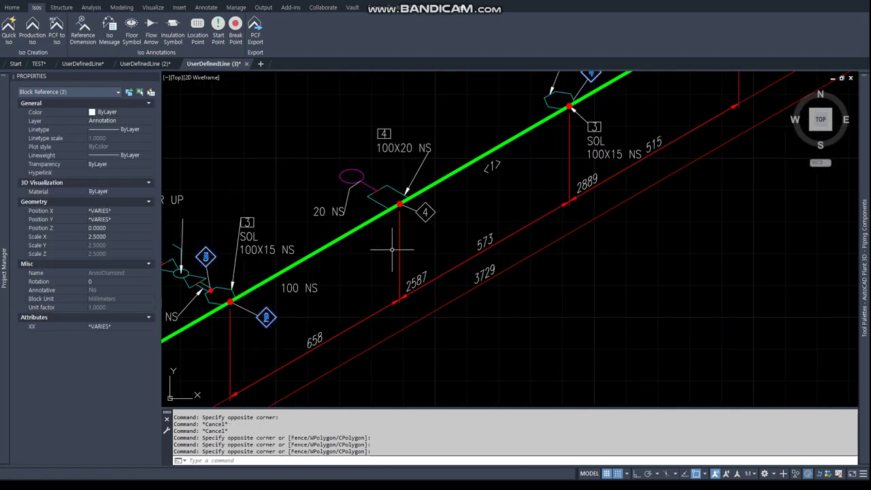
click(424, 211)
Select weld number tag 5, then clear the selection
scroll(559, 174, down, 2)
scroll(561, 180, up, 1)
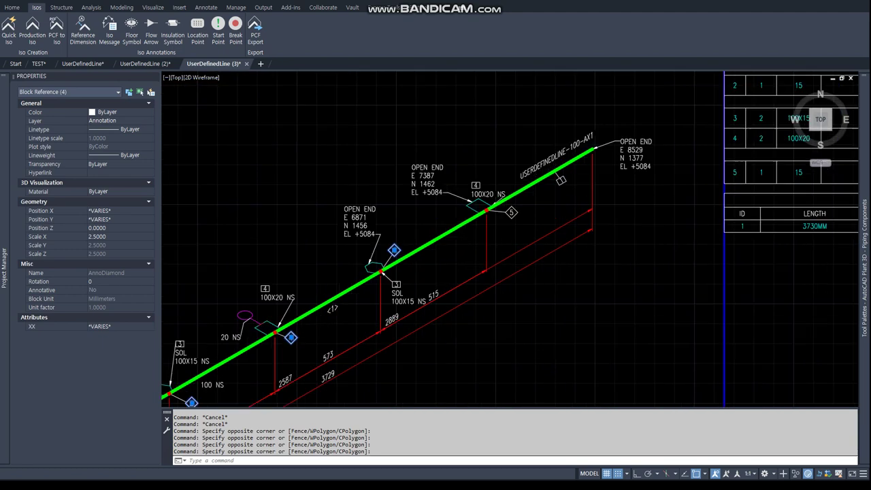
scroll(504, 216, up, 3)
click(536, 219)
scroll(536, 218, down, 4)
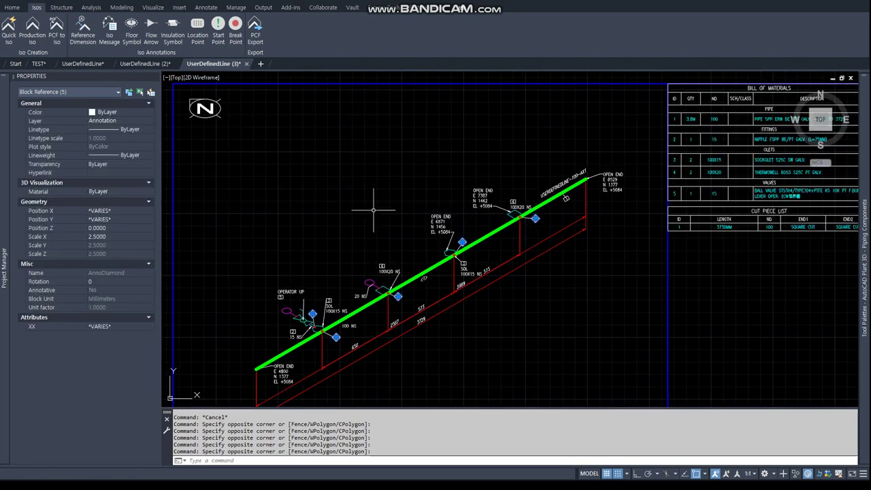
scroll(259, 343, up, 5)
key(Escape)
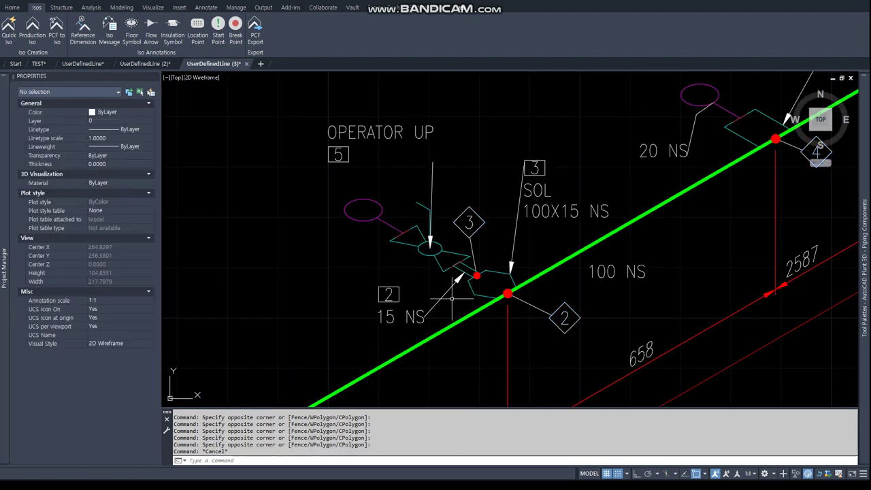
click(143, 65)
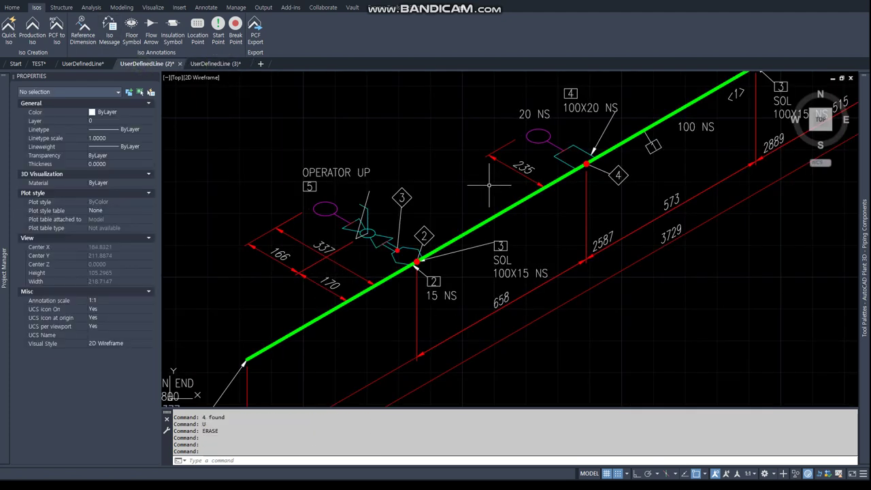
click(215, 64)
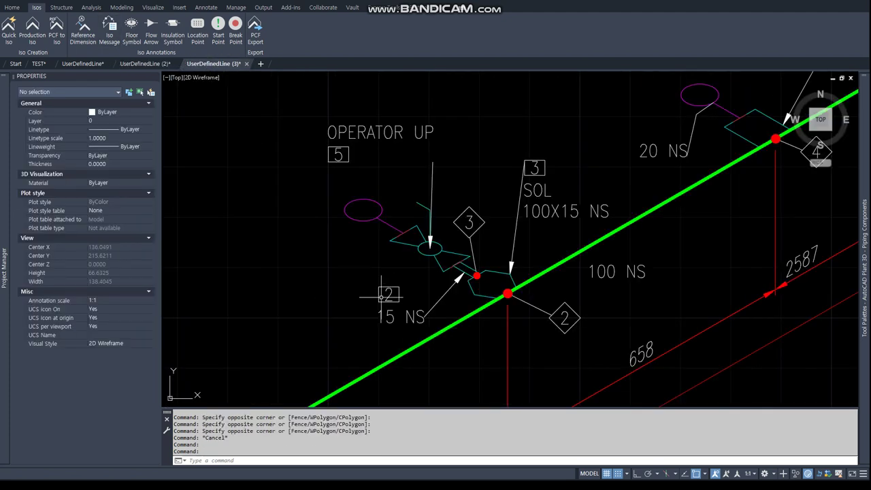
scroll(623, 160, down, 1)
scroll(477, 177, down, 2)
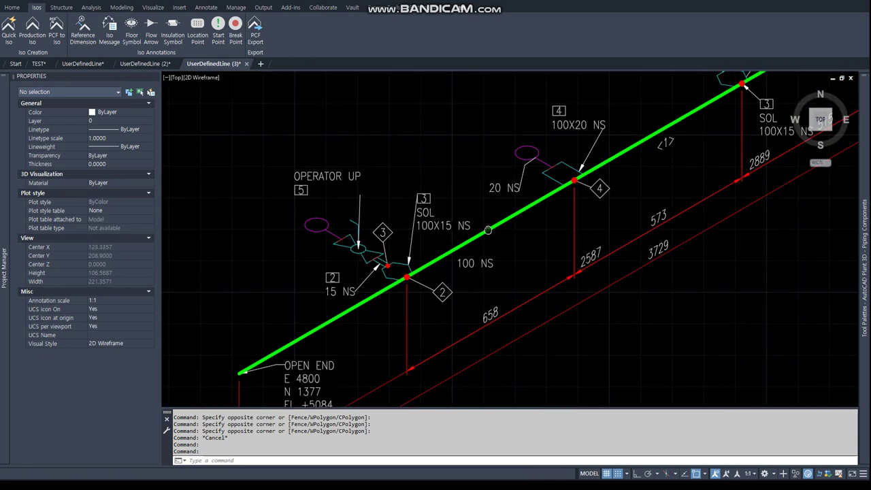
click(79, 63)
scroll(445, 251, down, 2)
scroll(375, 233, down, 2)
scroll(375, 233, up, 5)
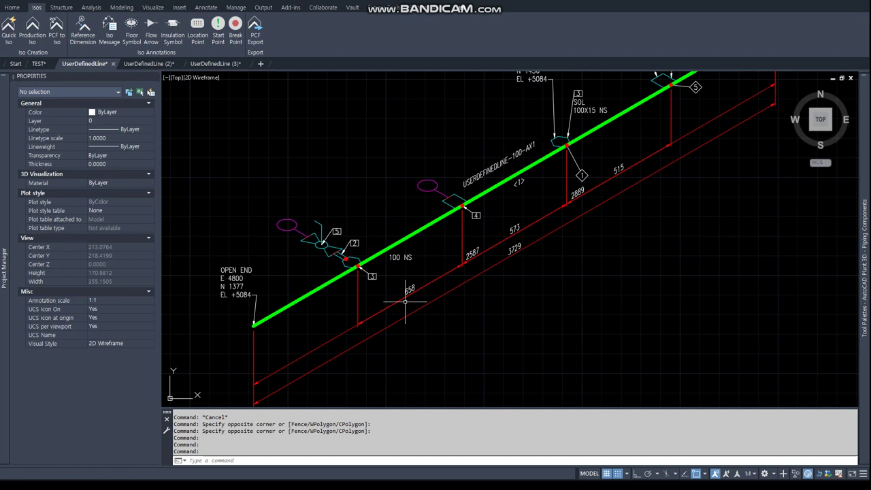
click(220, 64)
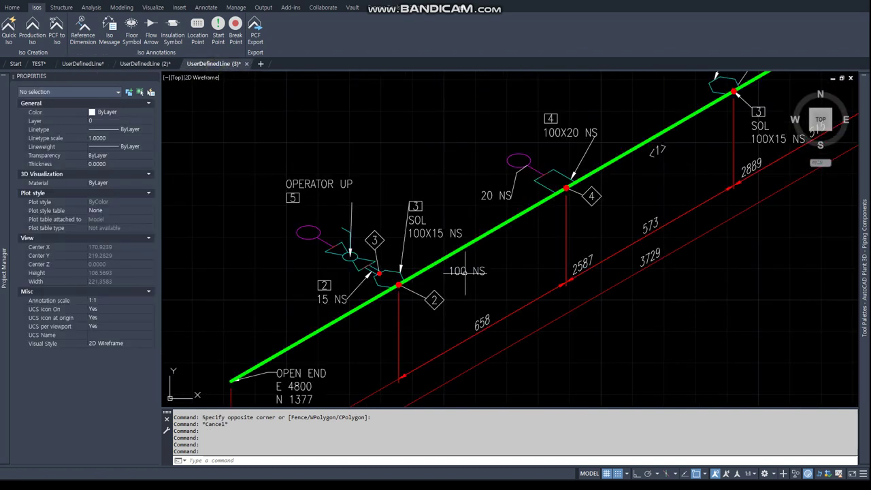
click(420, 279)
click(454, 317)
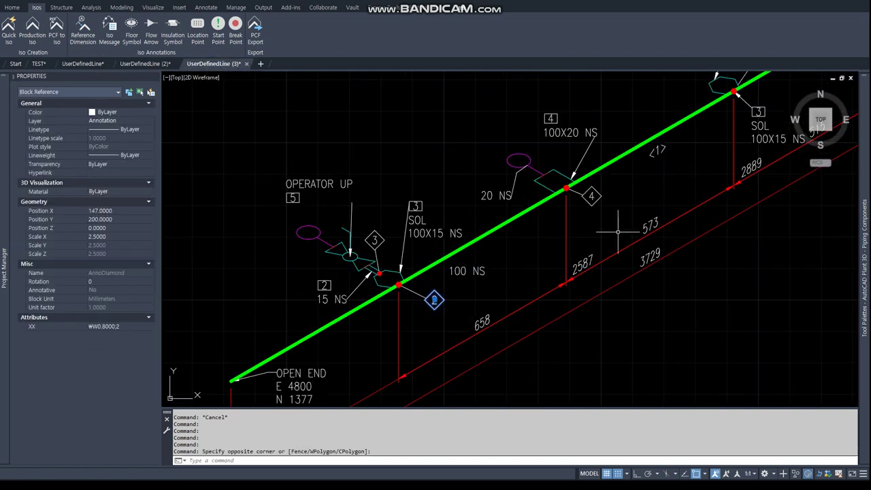
click(582, 213)
click(617, 179)
click(578, 228)
click(613, 181)
click(87, 63)
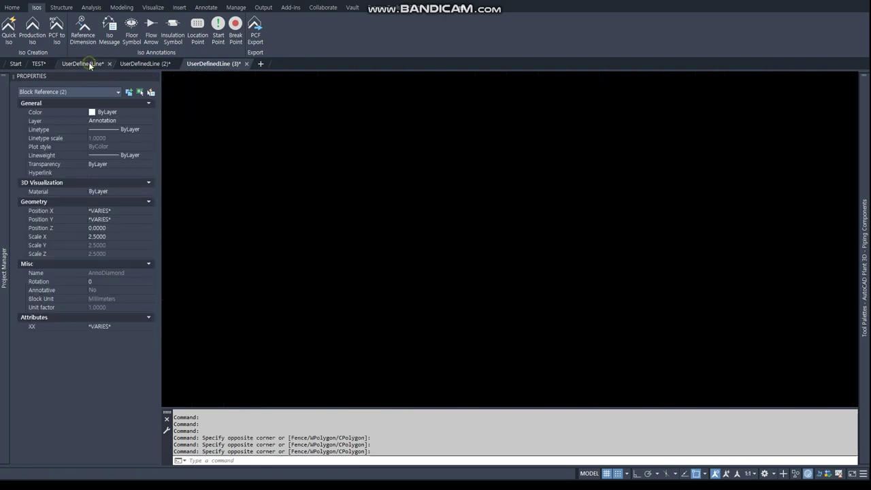
click(216, 63)
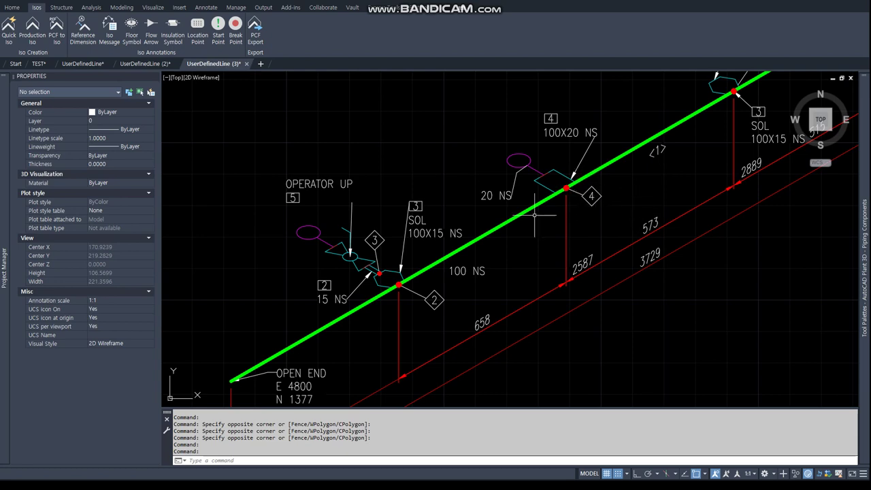
scroll(432, 238, down, 1)
scroll(449, 247, down, 1)
scroll(463, 256, down, 1)
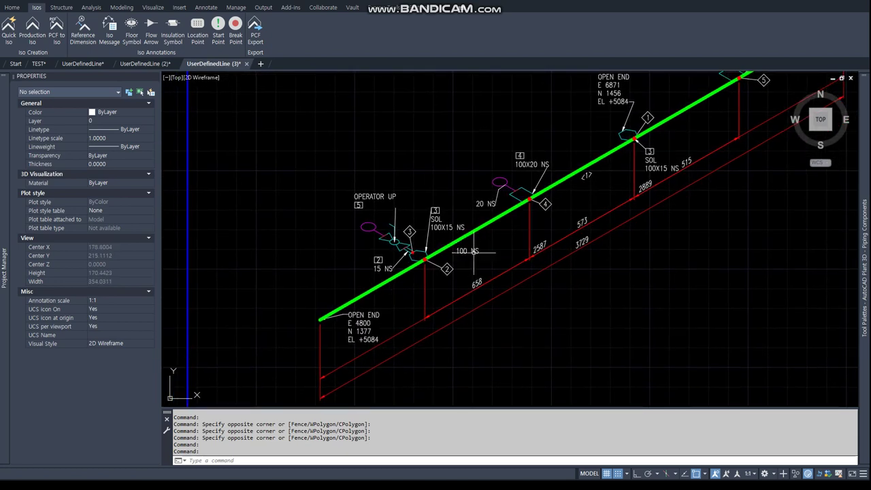
scroll(494, 235, down, 1)
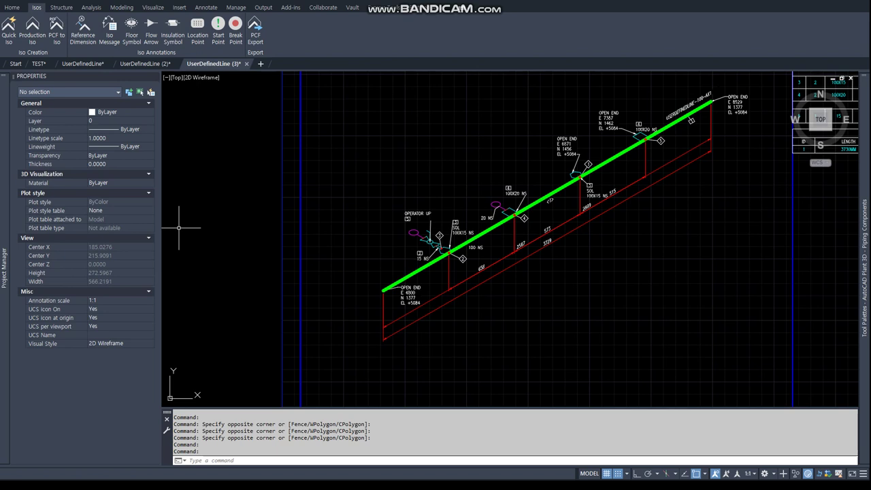
key(alt+Tab)
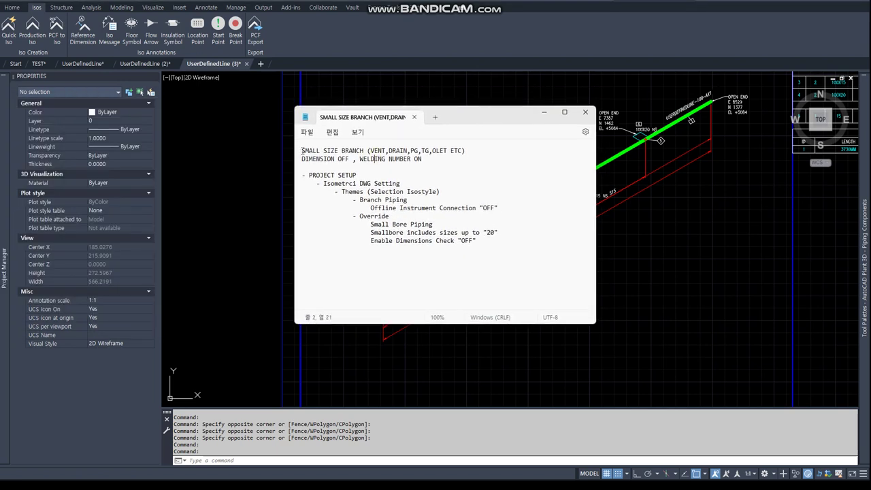
key(shift+End)
key(shift+Down)
click(346, 184)
shift+click(376, 209)
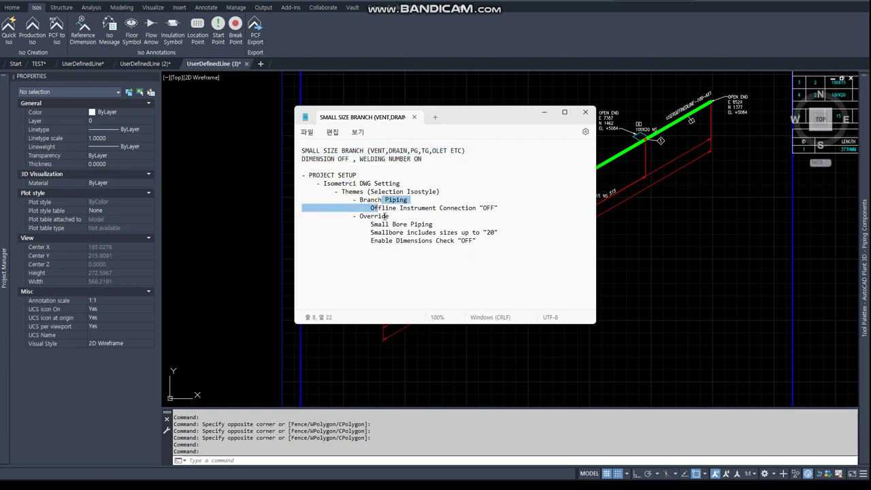
click(387, 217)
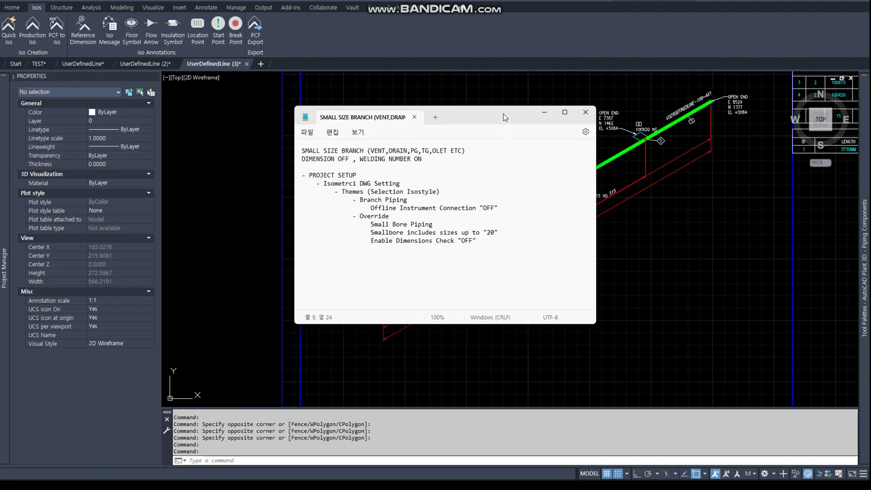
key(alt+Tab)
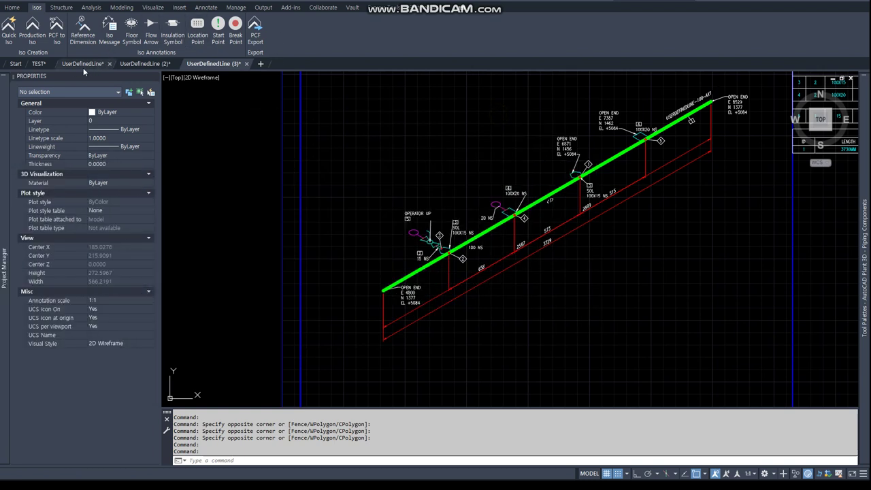
click(39, 63)
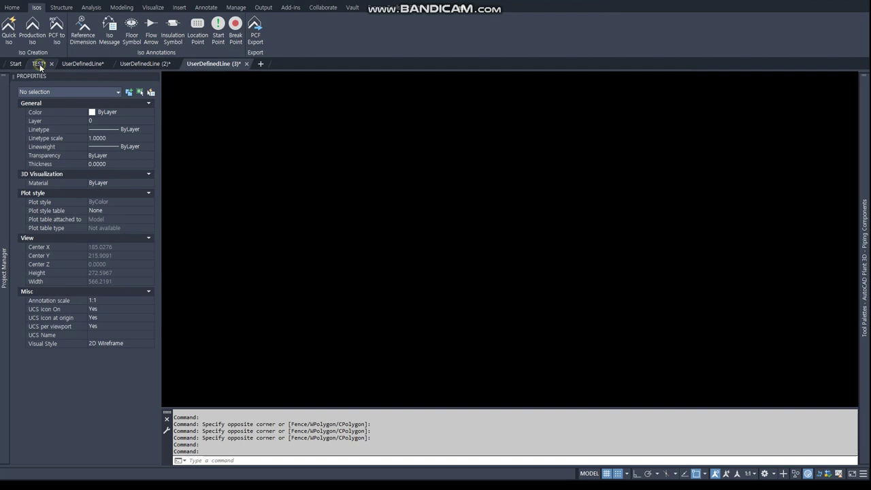
scroll(466, 297, up, 3)
scroll(466, 298, up, 4)
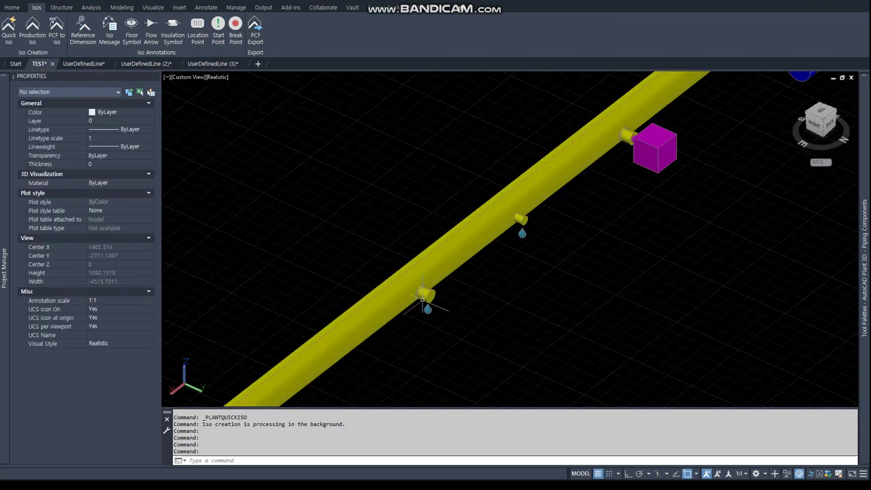
middle_drag(573, 211, 455, 287)
key(Escape)
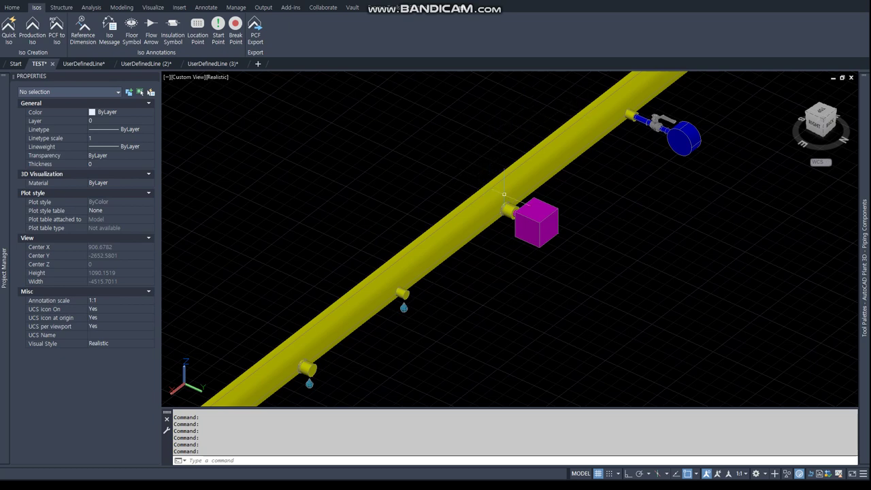
click(85, 64)
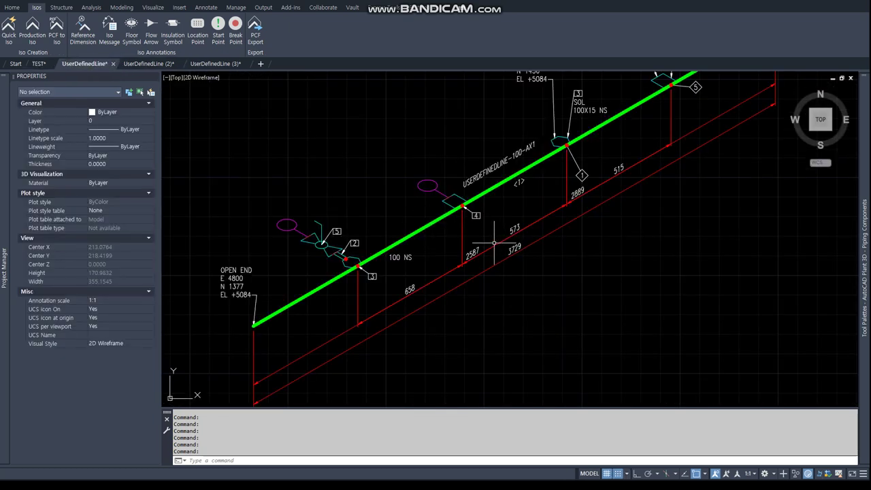
click(215, 63)
click(167, 63)
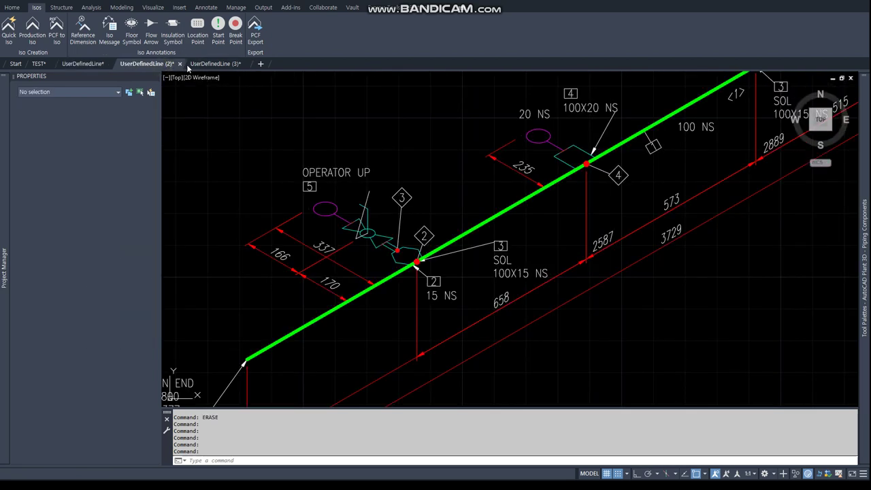
scroll(336, 146, down, 5)
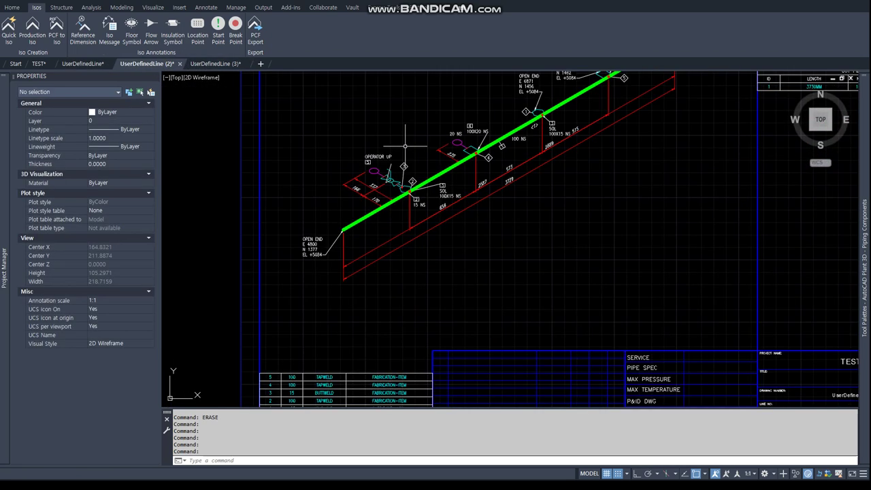
click(216, 63)
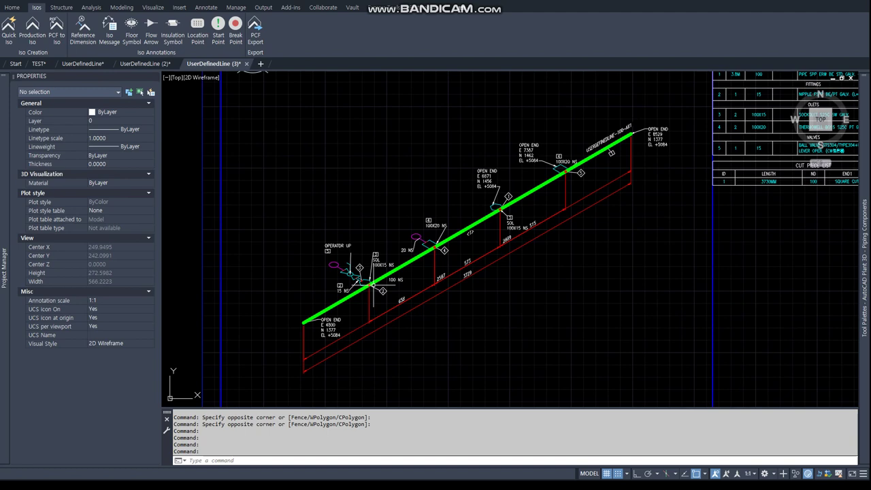